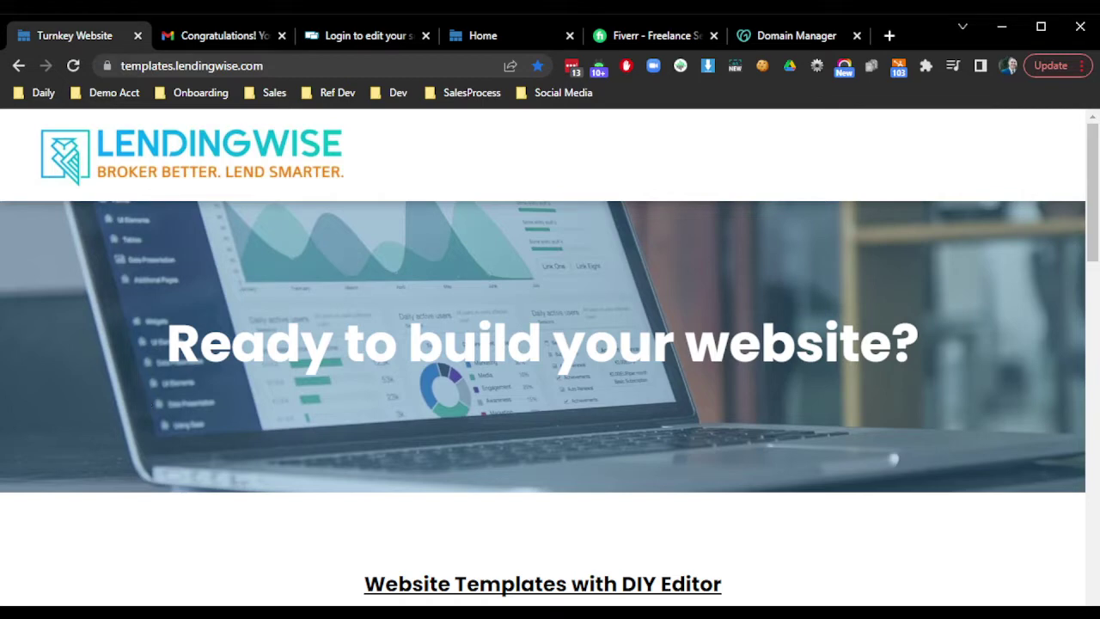
pyautogui.moveTo(170, 335); pyautogui.dragTo(909, 335)
pyautogui.click(170, 354)
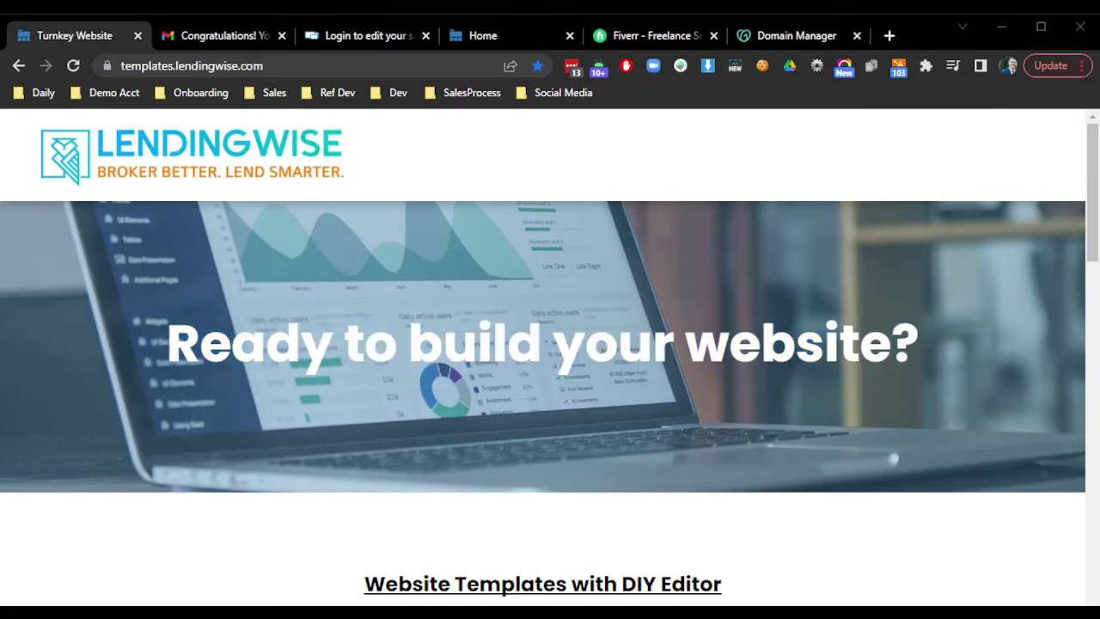
pyautogui.moveTo(153, 344); pyautogui.dragTo(268, 327)
pyautogui.click(252, 272)
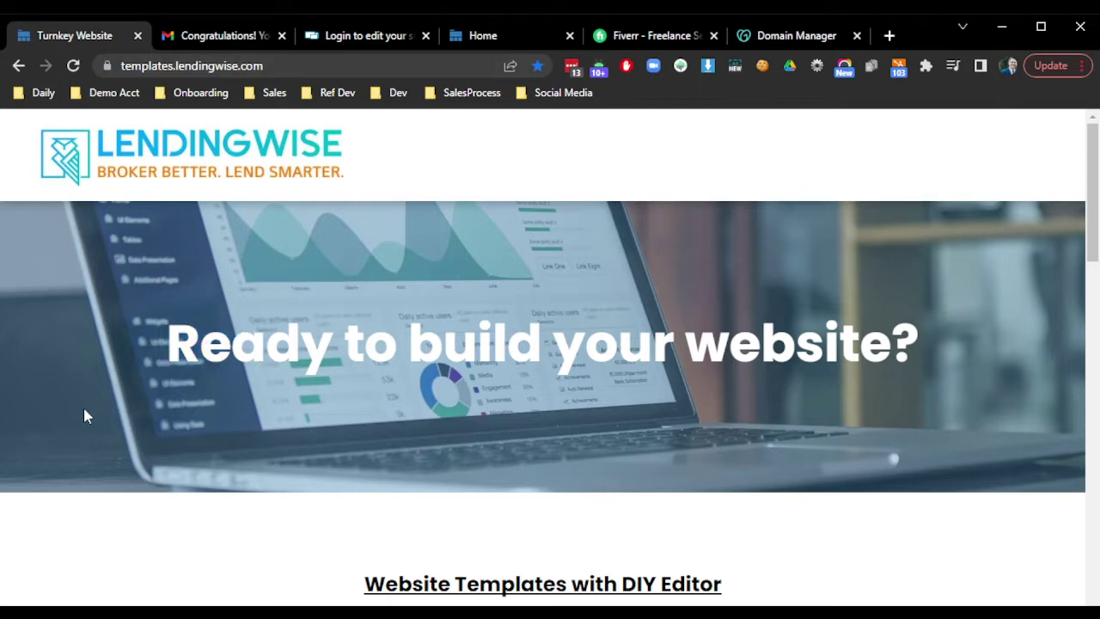
# Look through the setup instructions and the available website templates on the page
pyautogui.scroll(-3, 35, 390)
pyautogui.scroll(-3, 35, 380)
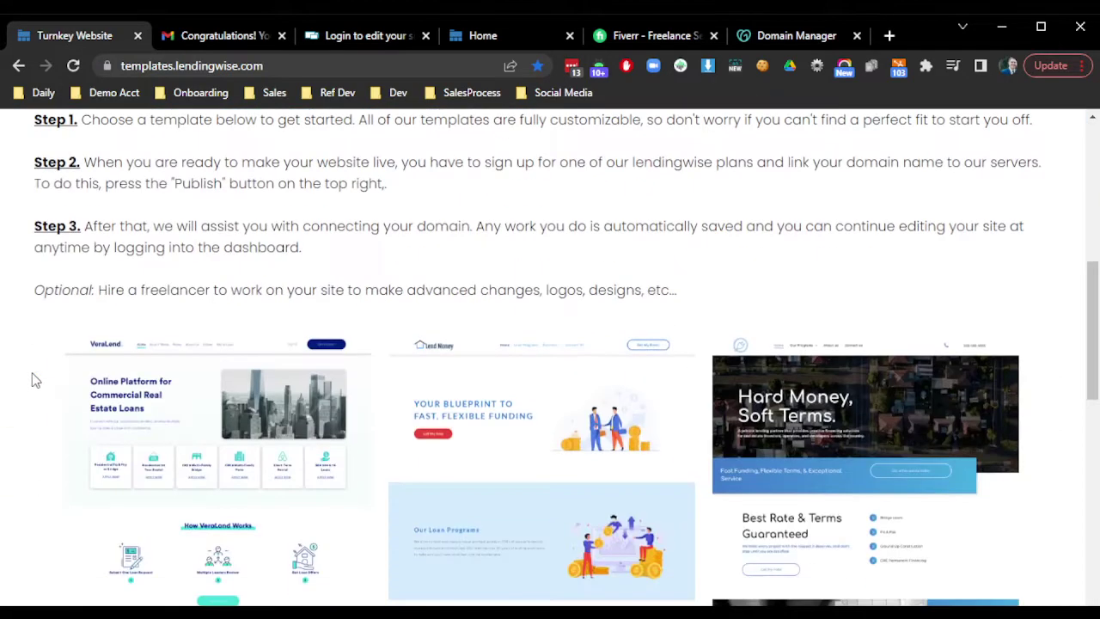
pyautogui.scroll(-1, 28, 375)
pyautogui.scroll(-2, 37, 374)
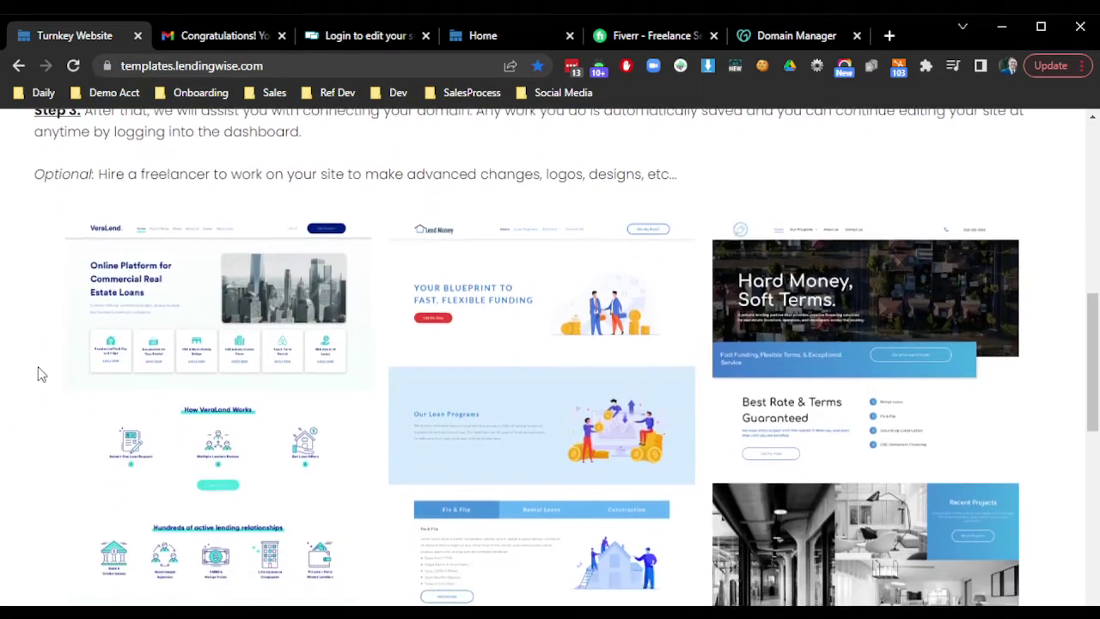
pyautogui.scroll(-2, 38, 374)
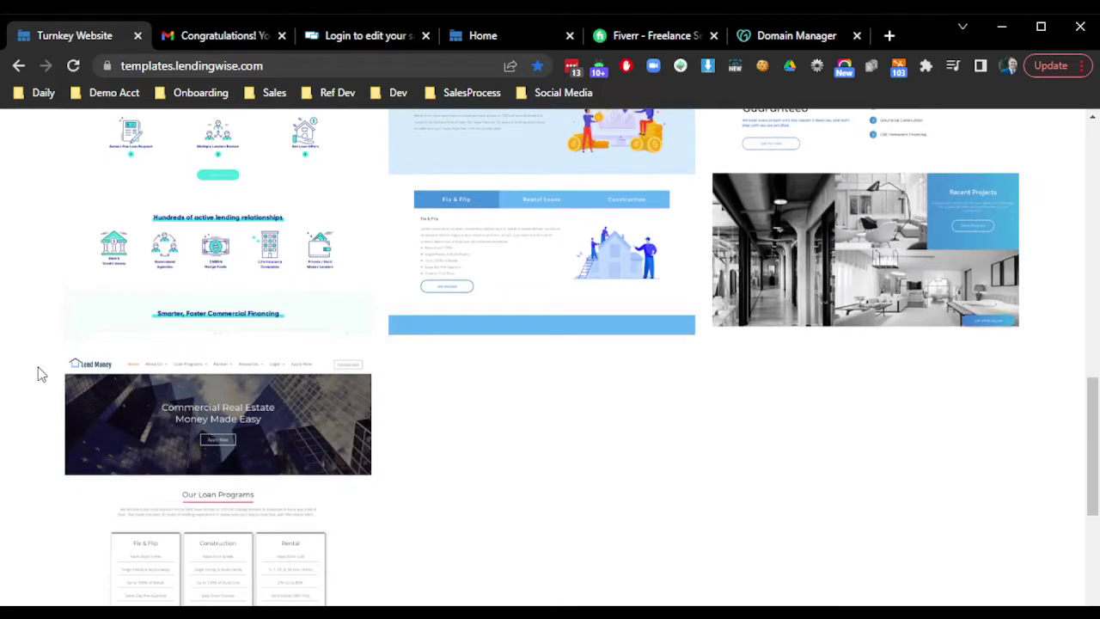
pyautogui.scroll(-1, 38, 374)
pyautogui.scroll(2, 38, 374)
pyautogui.scroll(-3, 38, 374)
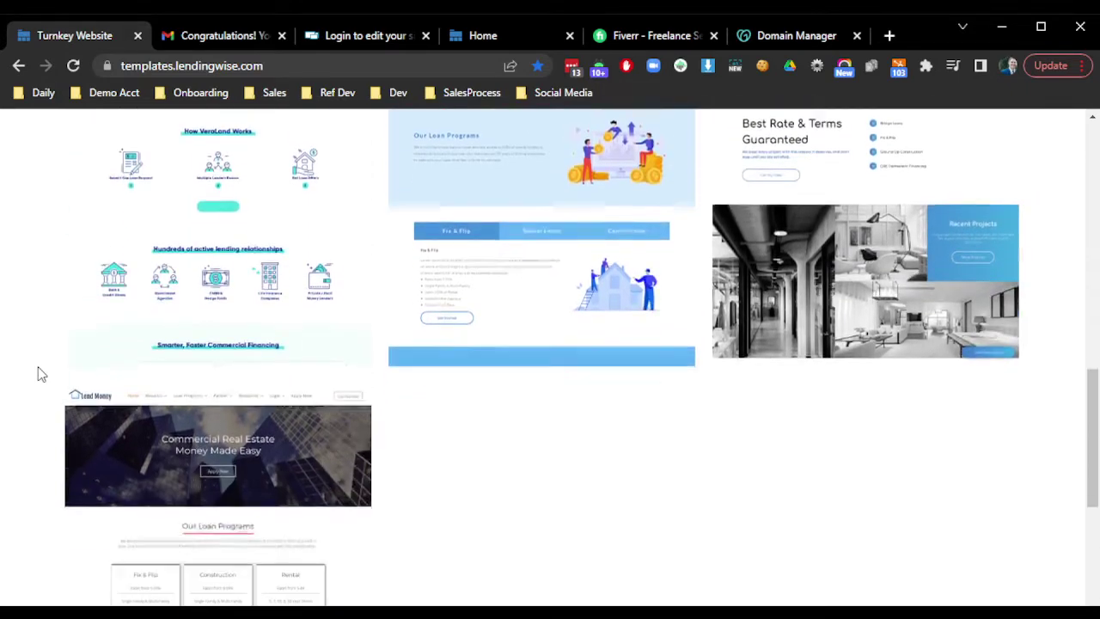
# Preview the Theme-1 template in desktop view and open its Our Process page
pyautogui.moveTo(166, 357)
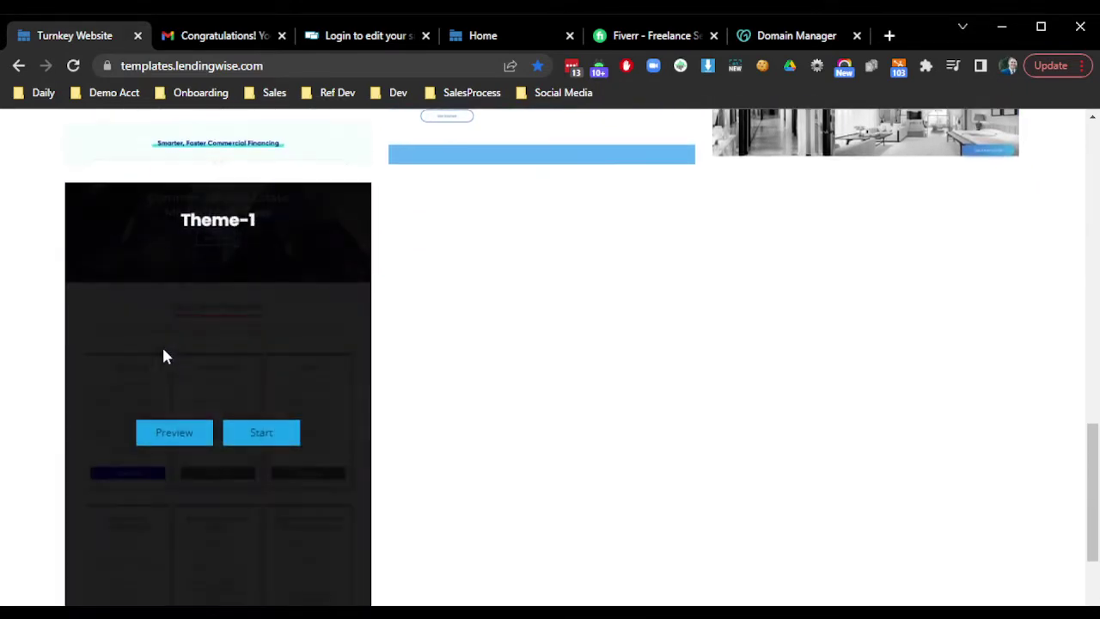
pyautogui.click(173, 434)
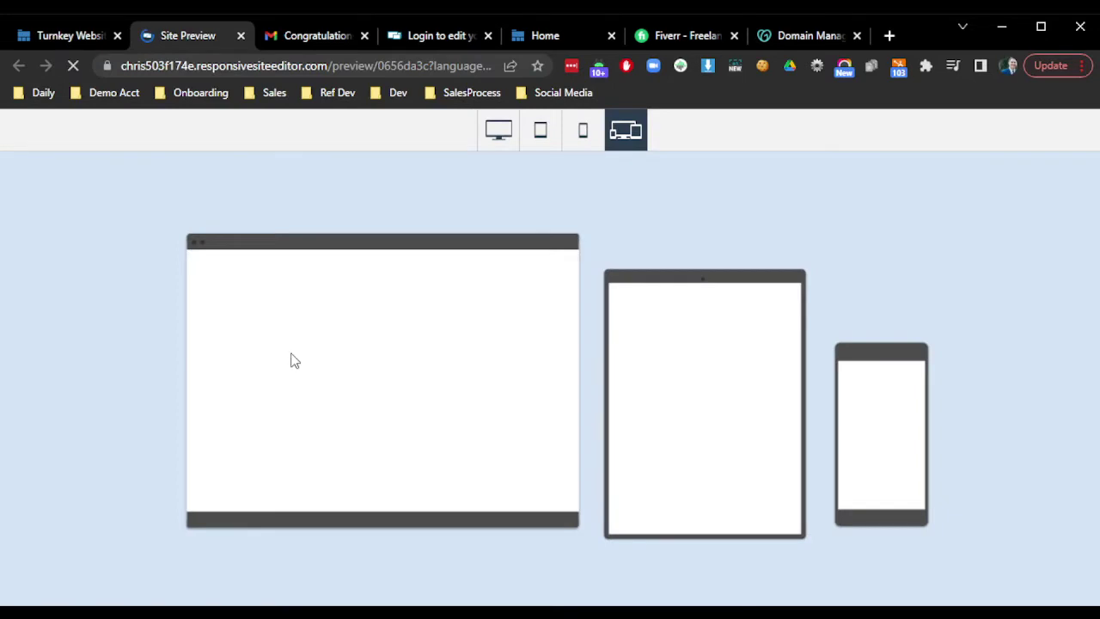
pyautogui.click(499, 133)
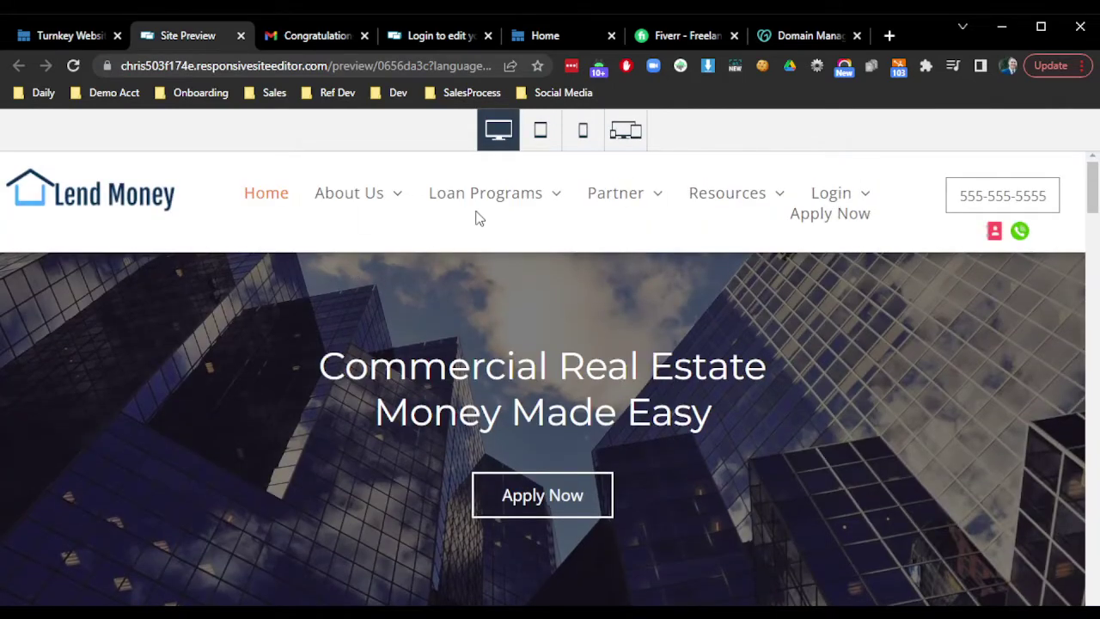
pyautogui.click(729, 222)
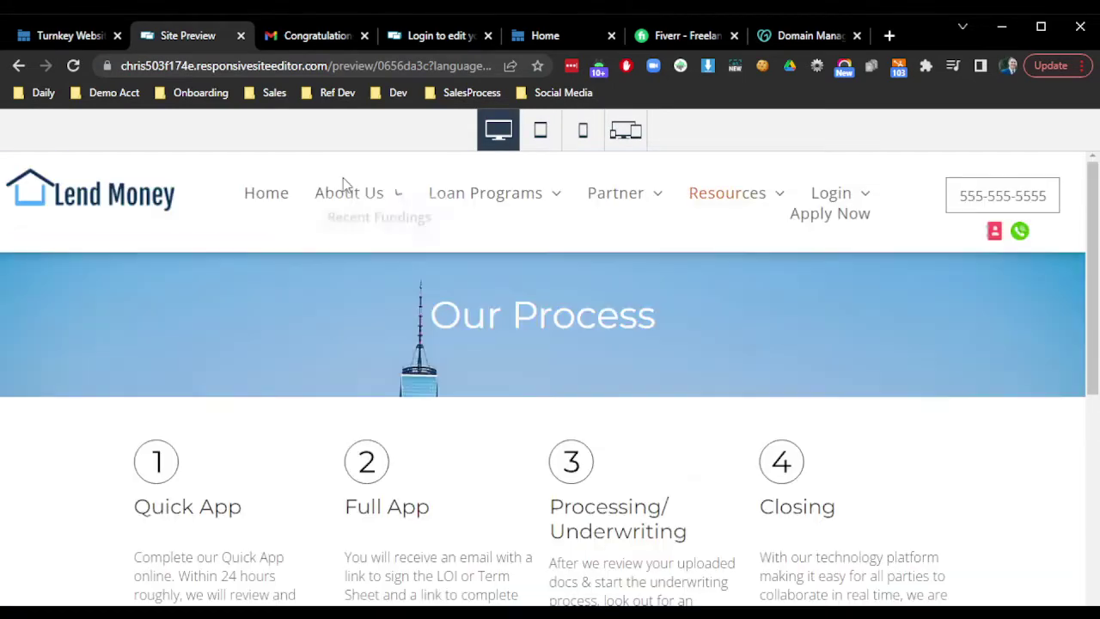
# Return to the templates page, preview the Lender-2 template's home page in desktop view, and close the preview
pyautogui.click(73, 35)
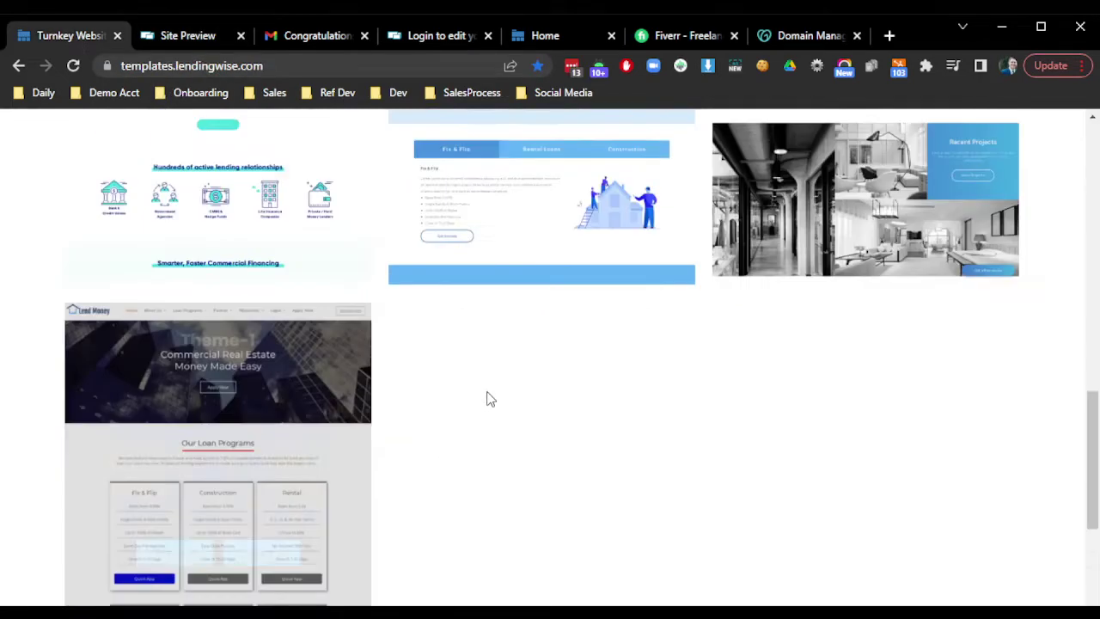
pyautogui.scroll(4, 498, 413)
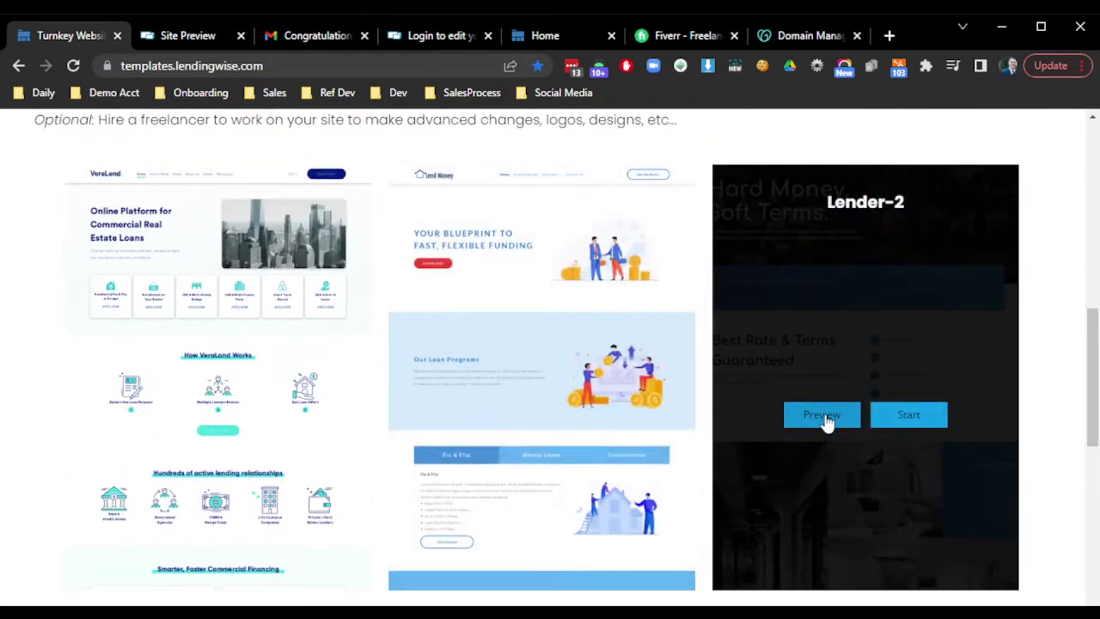
pyautogui.click(823, 417)
pyautogui.middleClick(279, 41)
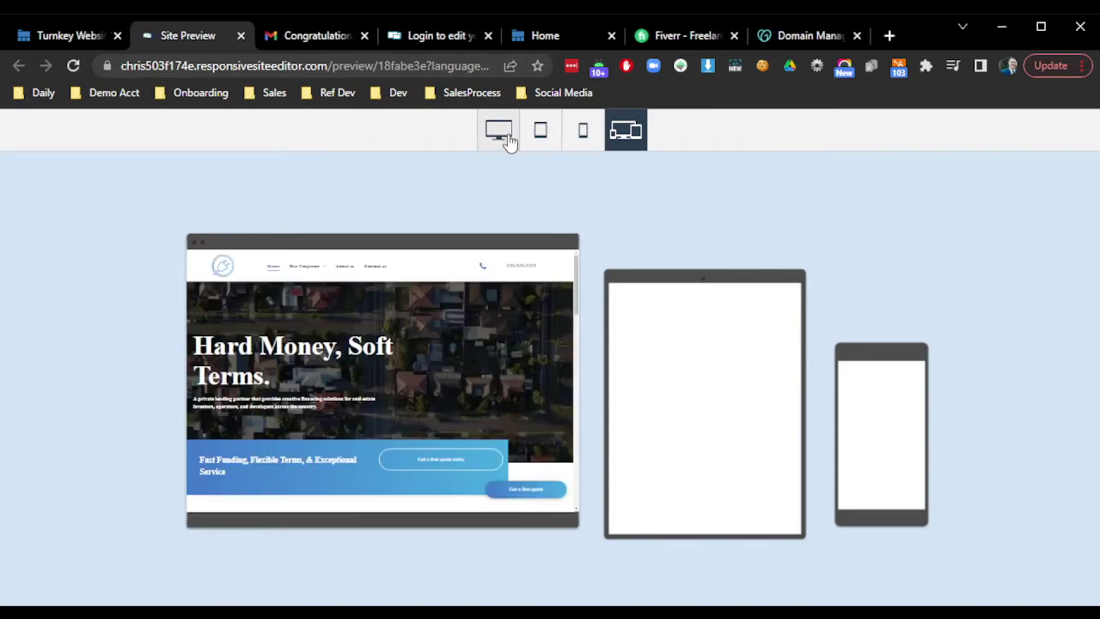
pyautogui.click(507, 140)
pyautogui.scroll(-10, 145, 249)
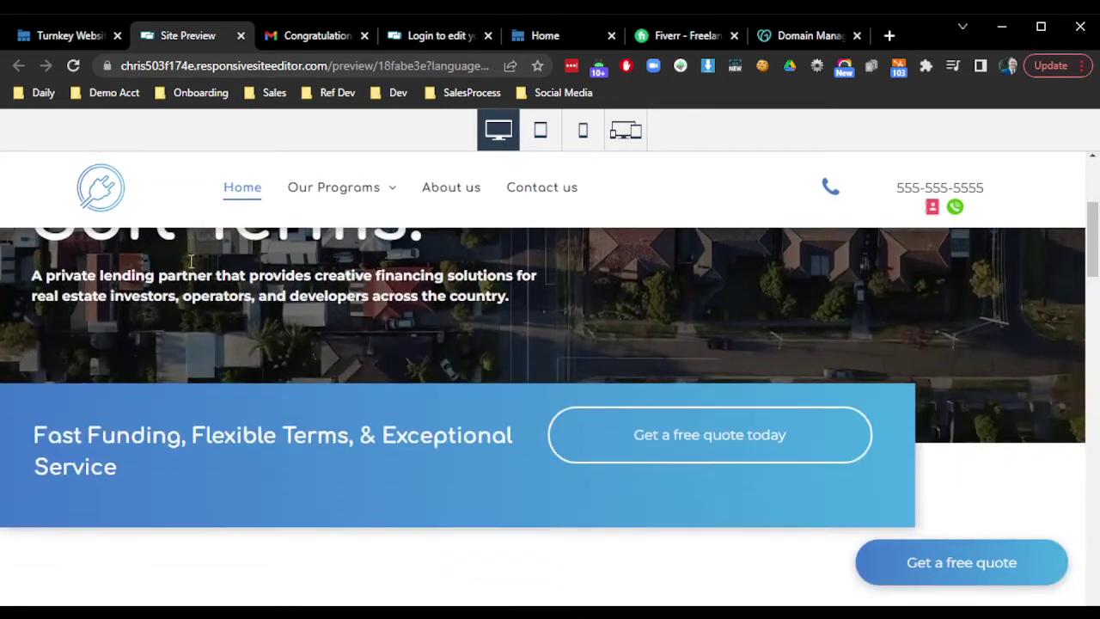
pyautogui.scroll(-5, 219, 317)
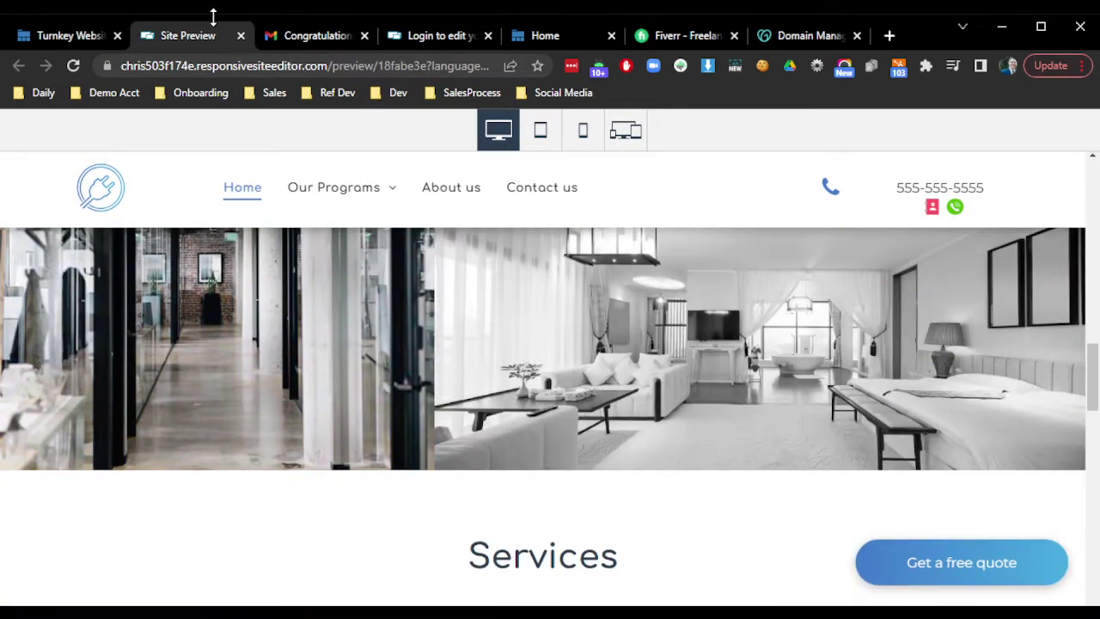
pyautogui.middleClick(162, 35)
# View the free account sign-up form for starting with the Illustration Theme template and dismiss it
pyautogui.moveTo(639, 455)
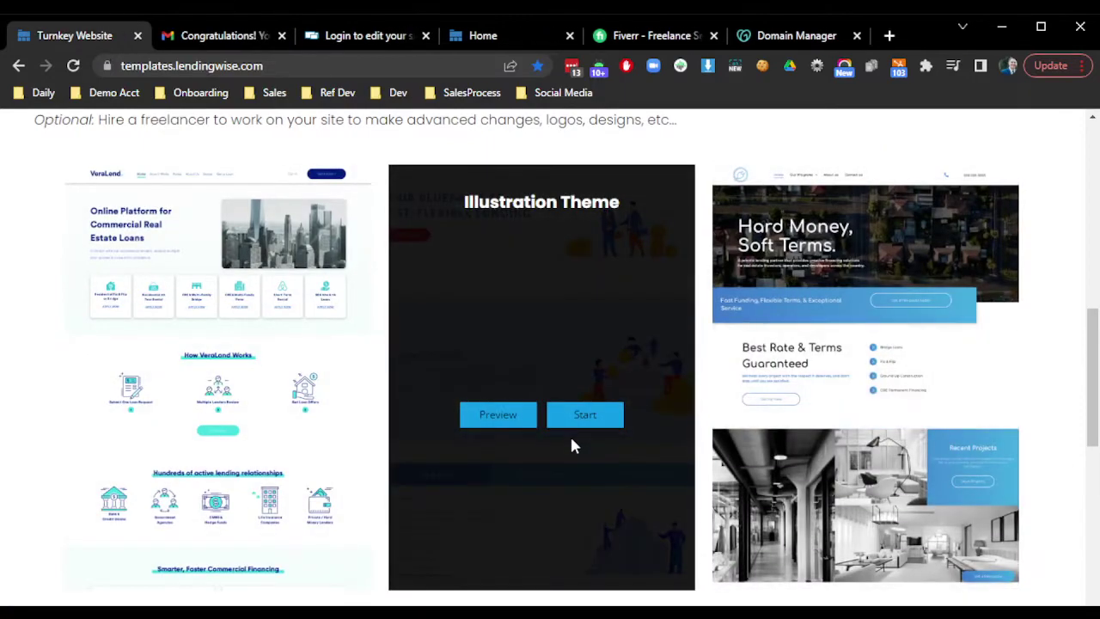
pyautogui.click(586, 417)
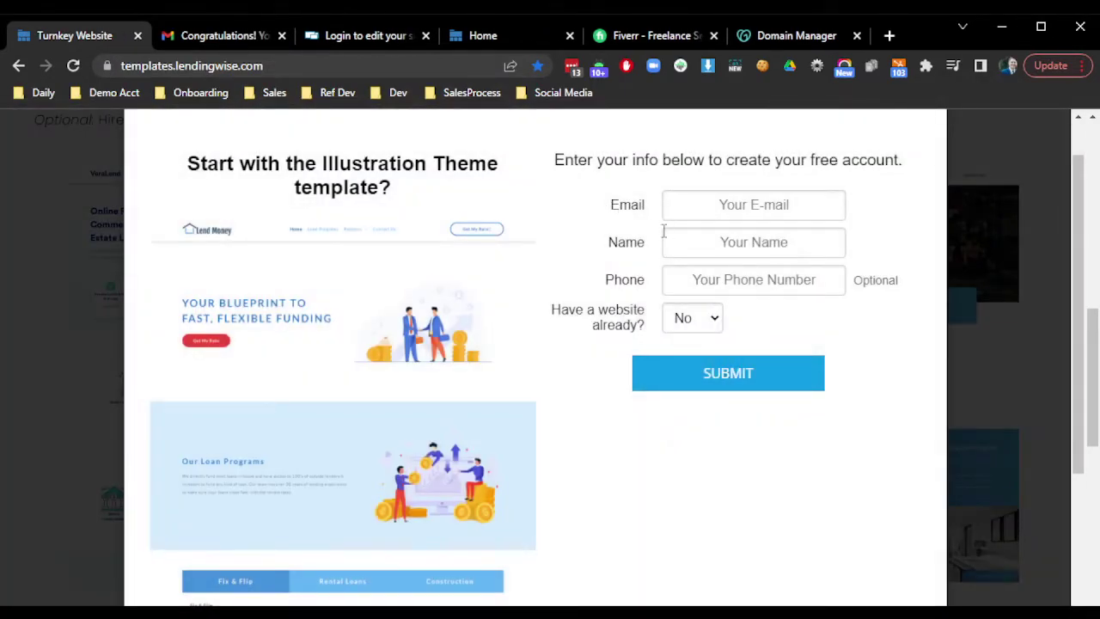
pyautogui.click(1058, 245)
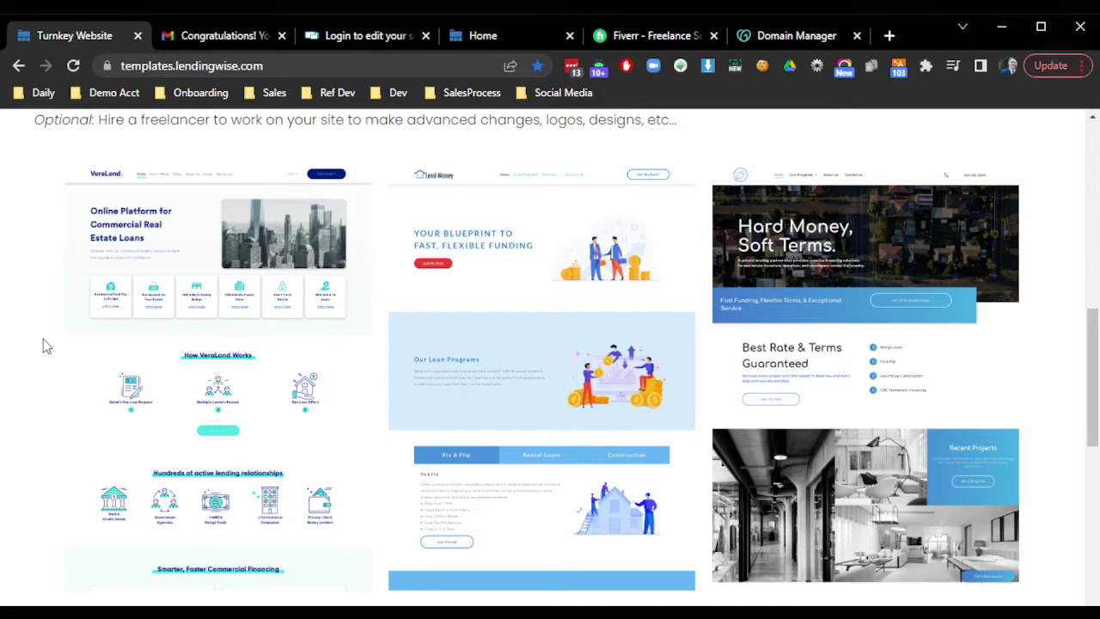
pyautogui.scroll(-4, 47, 345)
pyautogui.scroll(-2, 43, 346)
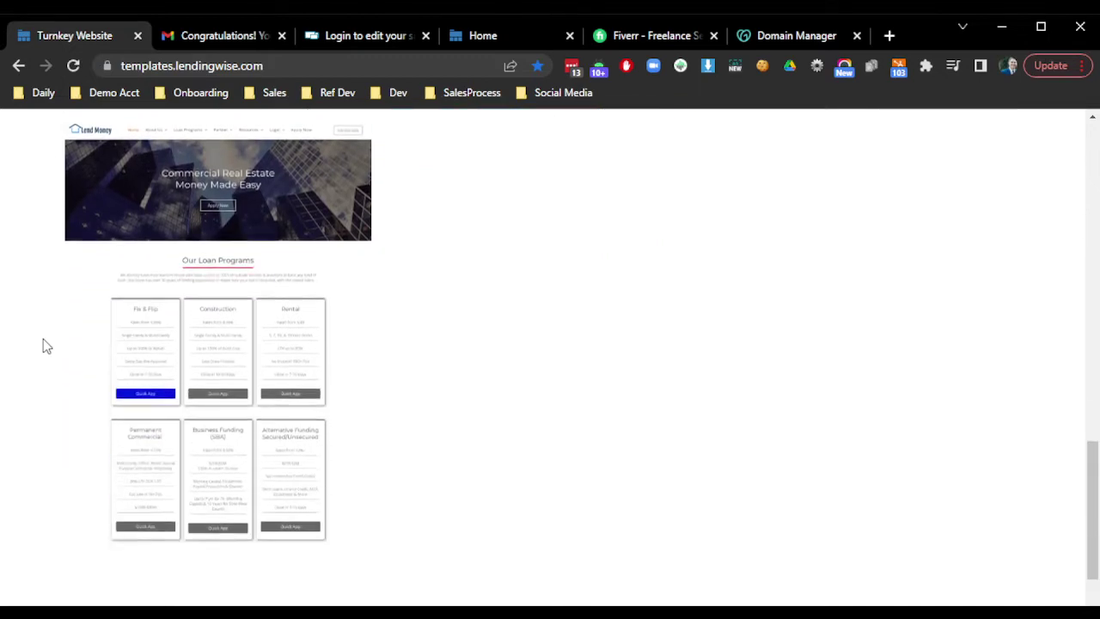
pyautogui.scroll(4, 44, 346)
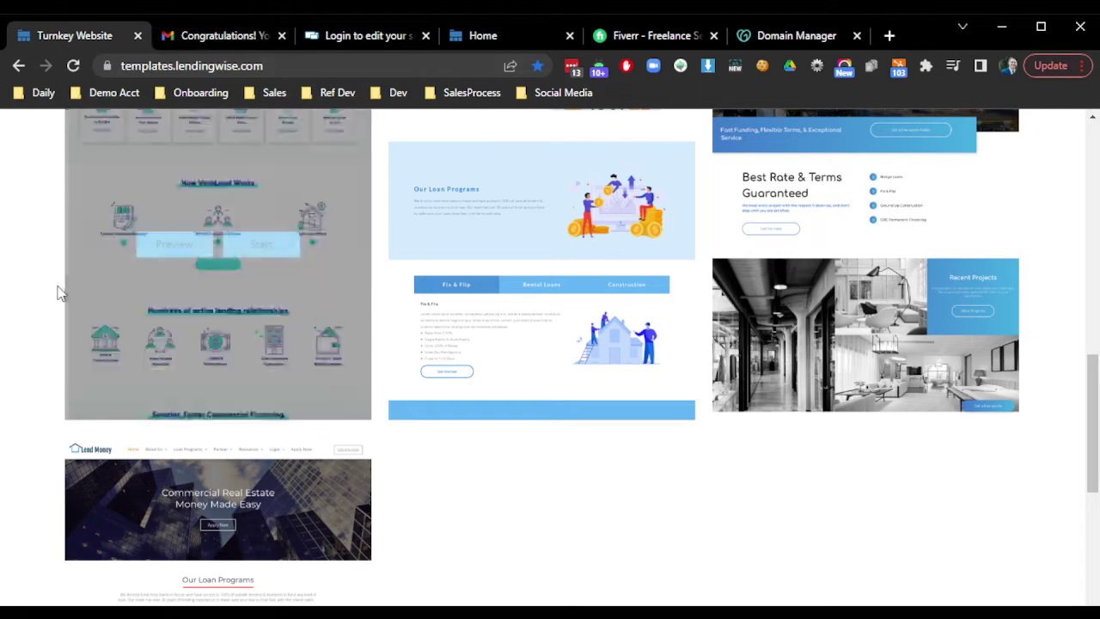
pyautogui.scroll(2, 47, 288)
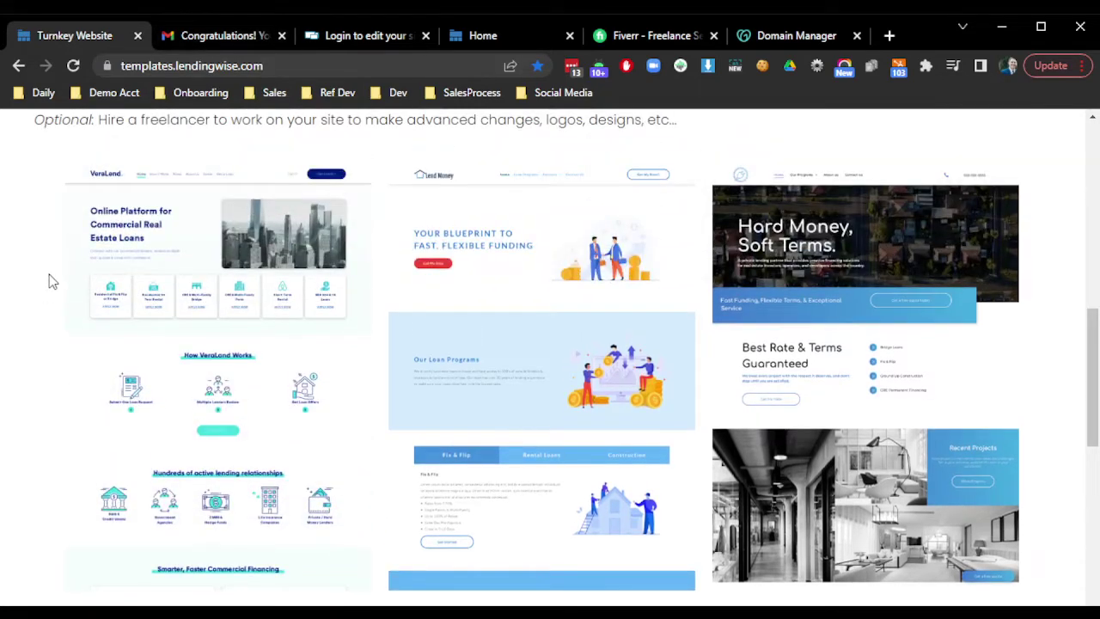
# Switch to Gmail, read the "Congratulations! Your site is ready" email, and open its login URL
pyautogui.click(220, 38)
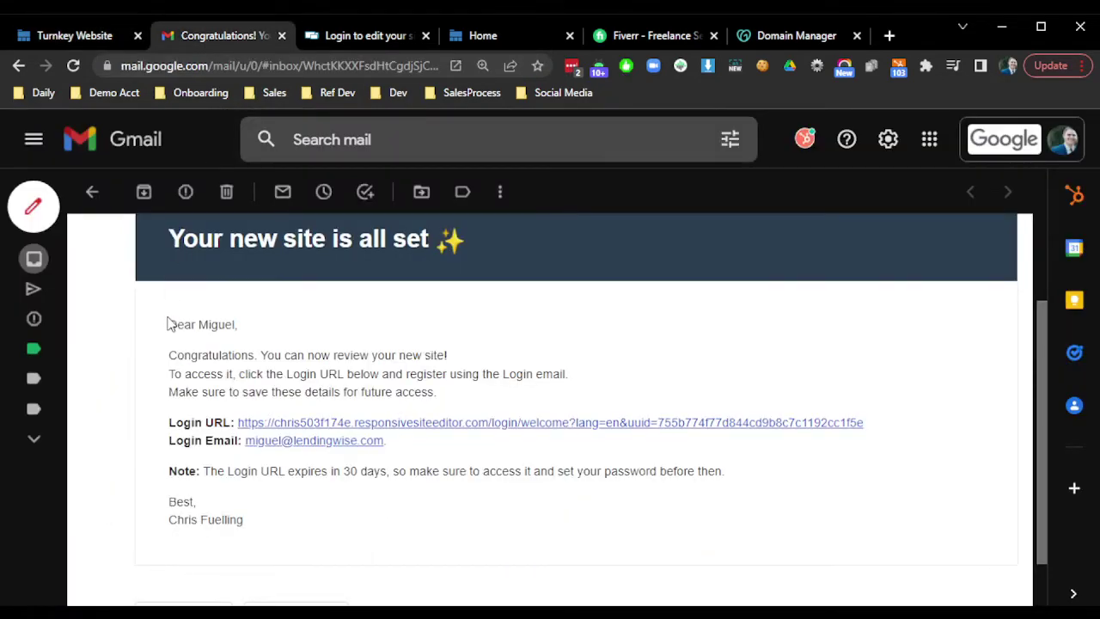
pyautogui.scroll(2, 155, 335)
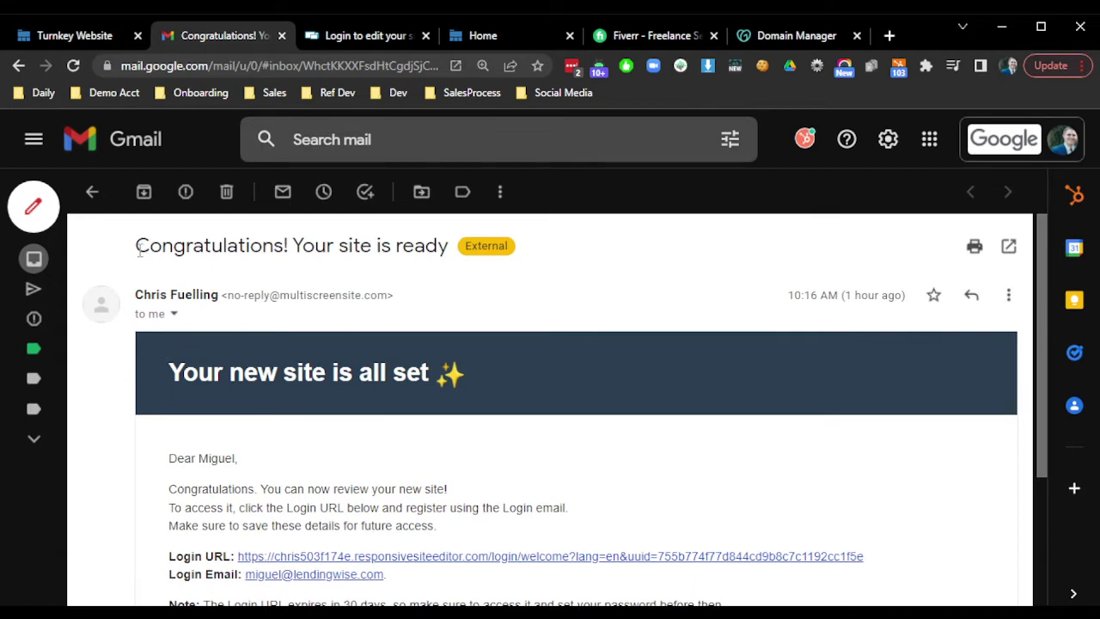
pyautogui.moveTo(139, 249); pyautogui.dragTo(378, 254)
pyautogui.click(389, 256)
pyautogui.scroll(-1, 395, 257)
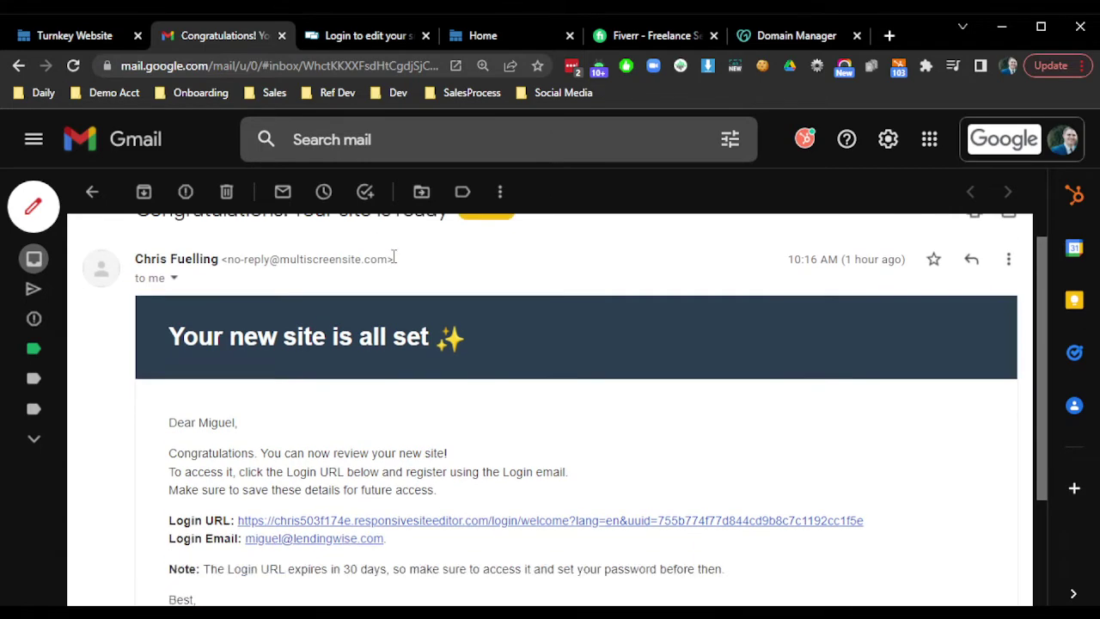
pyautogui.scroll(-1, 395, 257)
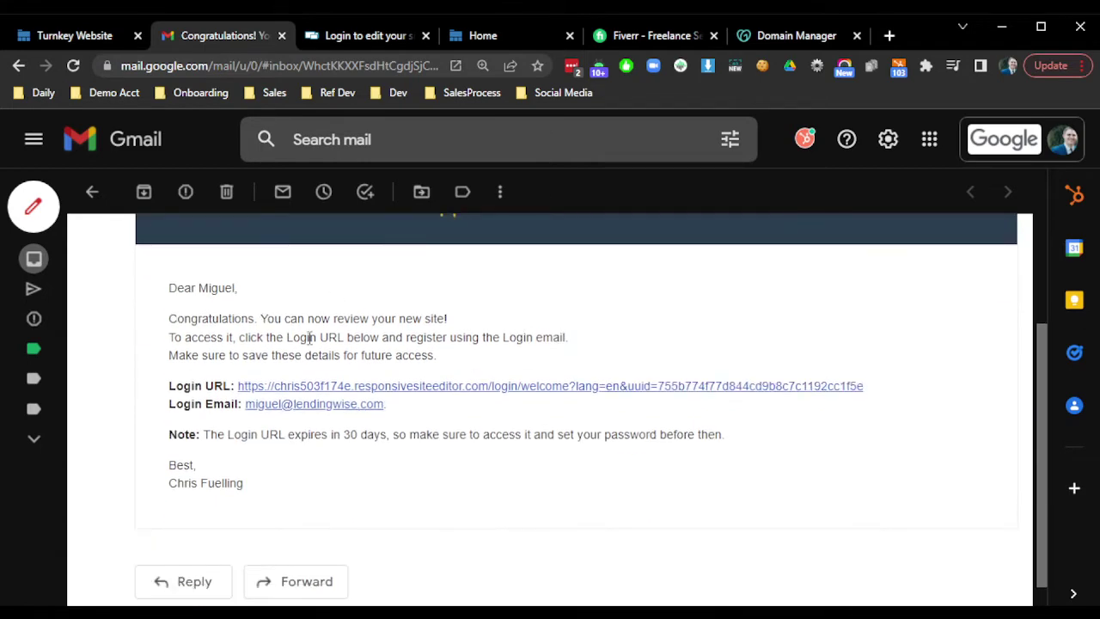
pyautogui.moveTo(192, 308); pyautogui.dragTo(292, 337)
pyautogui.click(255, 353)
pyautogui.click(264, 386)
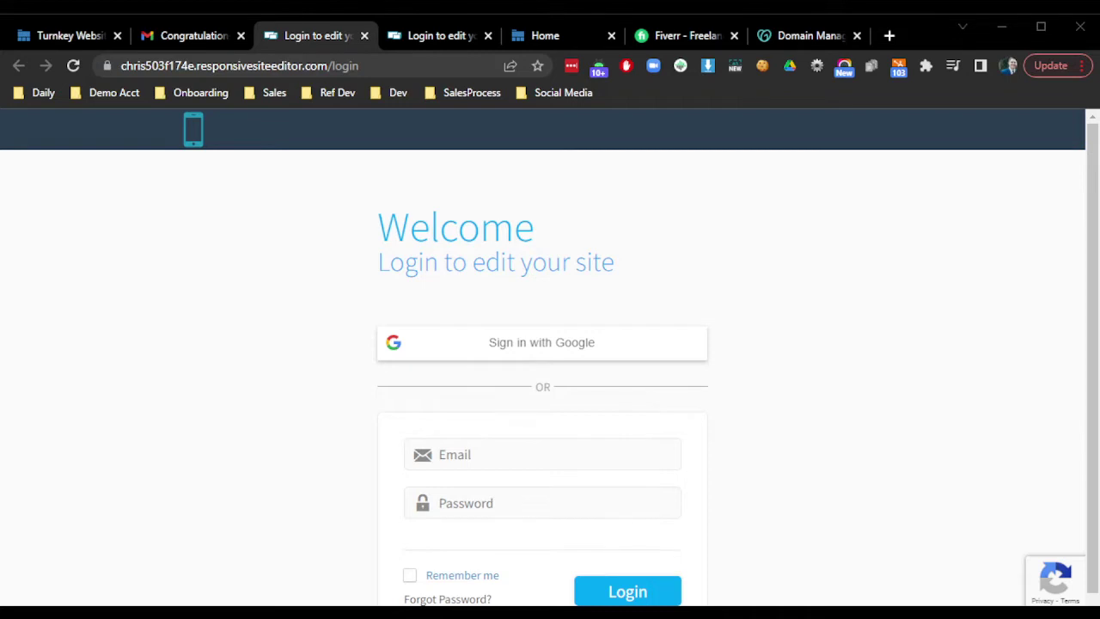
# Log in to the site editor with the account email and password, and decline saving the credentials in LastPass
pyautogui.click(464, 454)
pyautogui.hotkey('ctrl', 'v')
pyautogui.hotkey('alt', 'Tab')
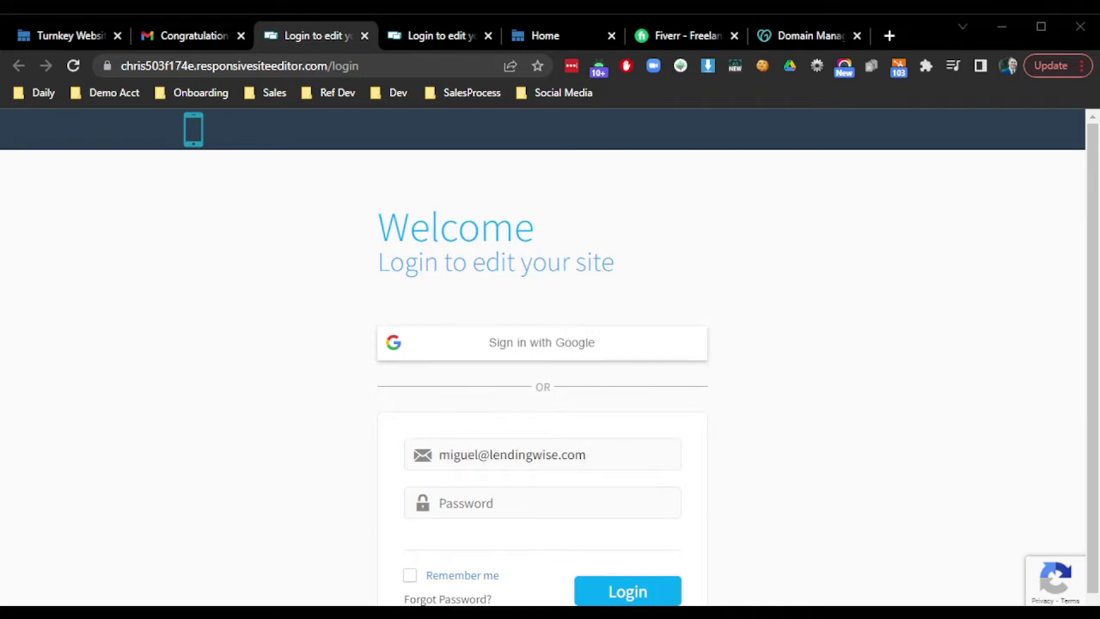
pyautogui.click(469, 503)
pyautogui.hotkey('ctrl', 'v')
pyautogui.click(667, 593)
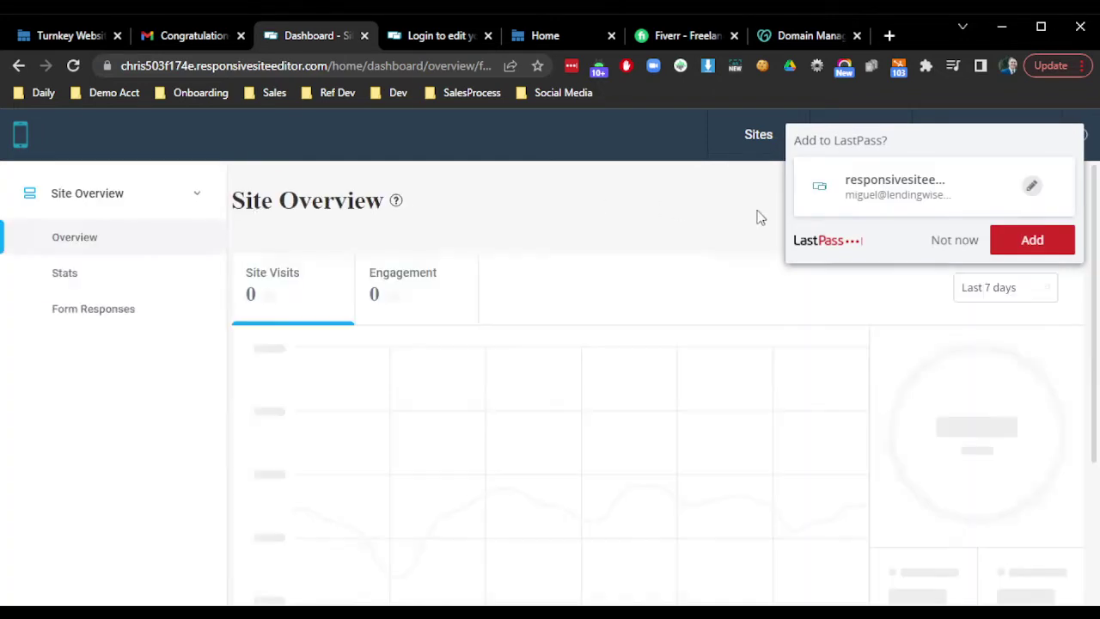
pyautogui.click(946, 240)
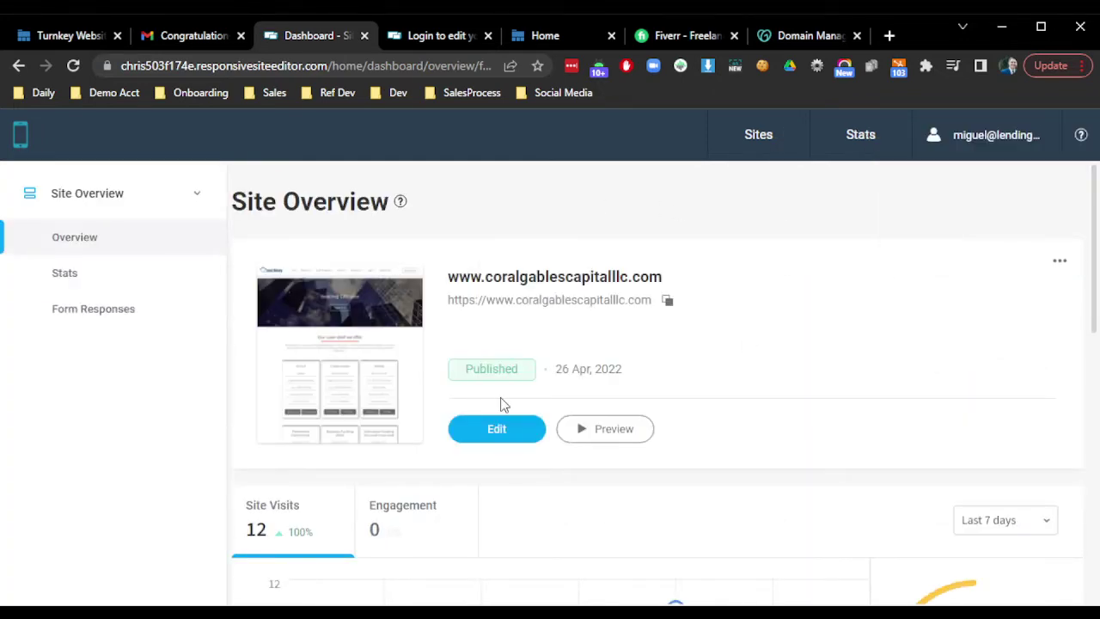
pyautogui.moveTo(456, 278); pyautogui.dragTo(711, 290)
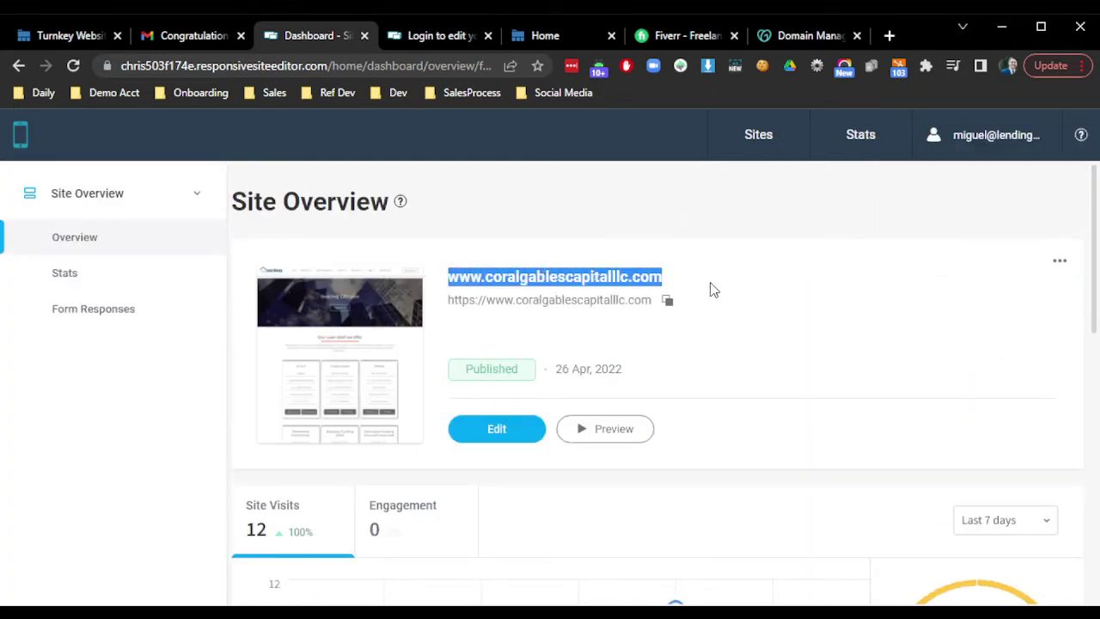
pyautogui.click(546, 273)
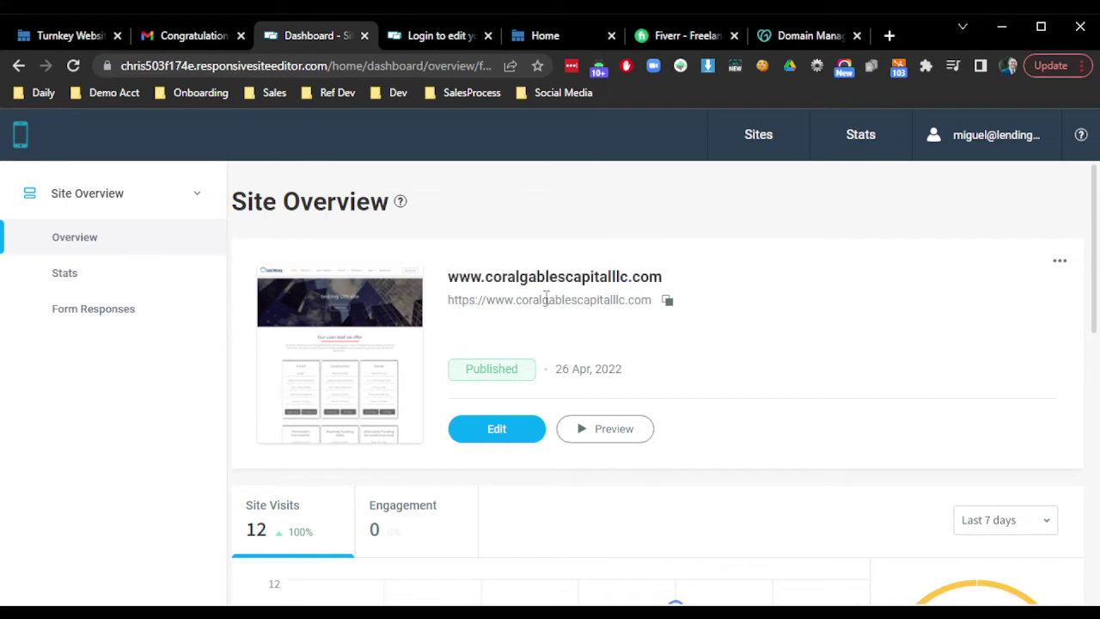
pyautogui.click(508, 441)
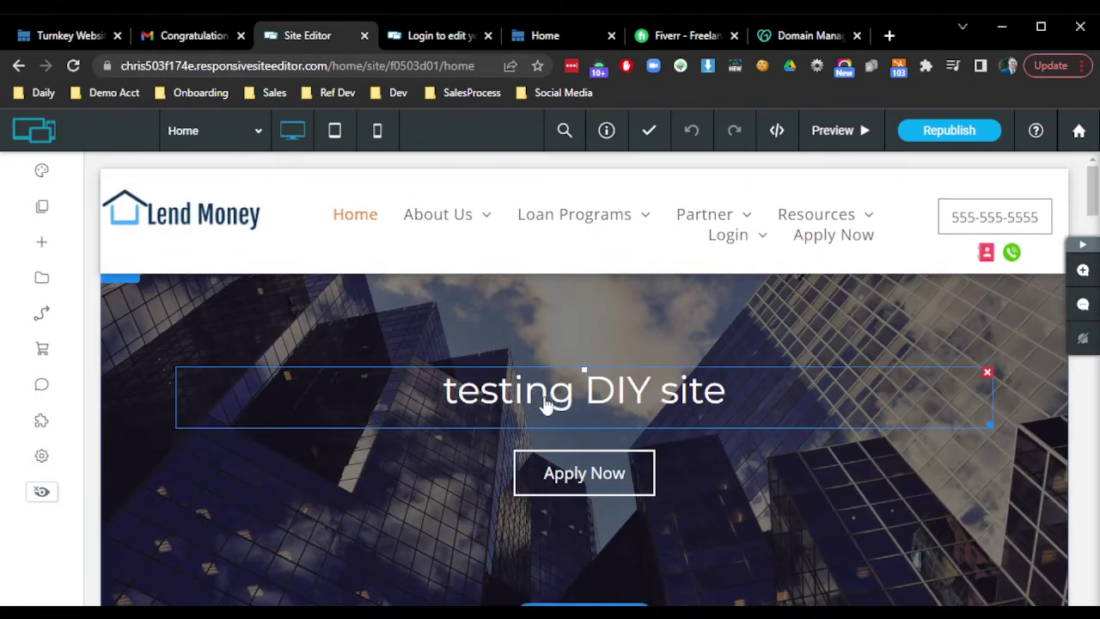
# Replace the home page banner heading "testing DIY site" with "Coral Gables LLC"
pyautogui.click(547, 406)
pyautogui.tripleClick(632, 394)
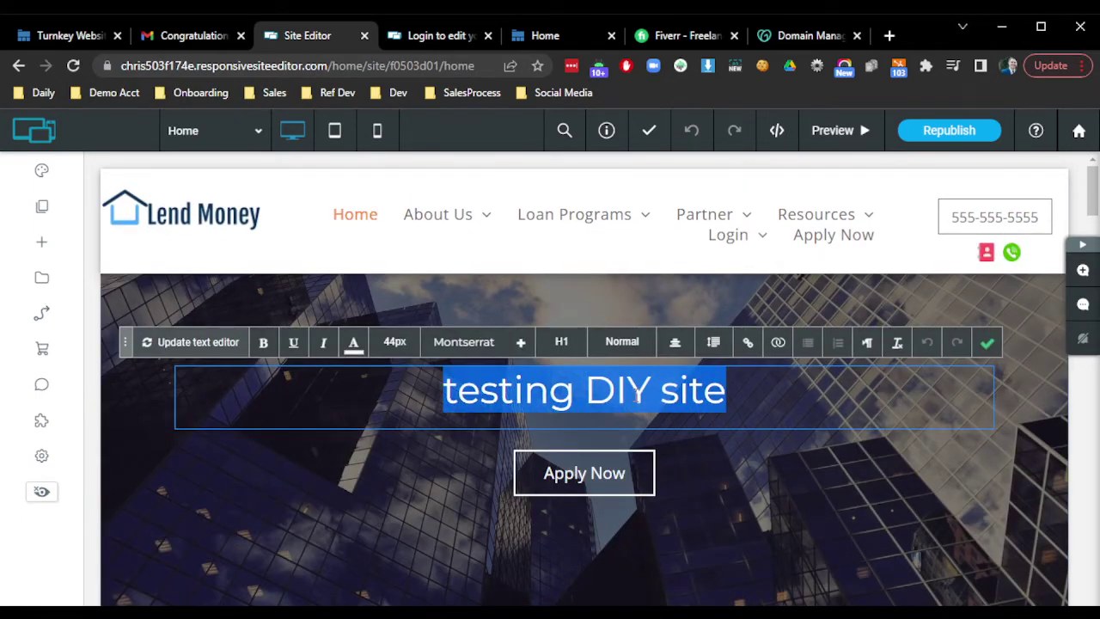
pyautogui.write('Coral G')
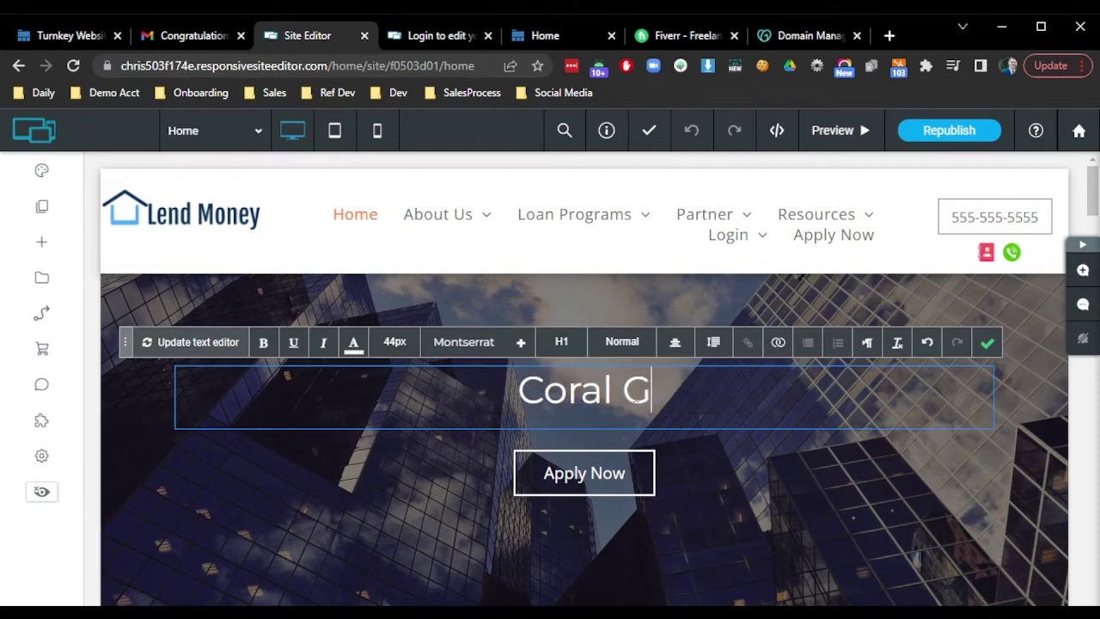
pyautogui.write('ables LLC')
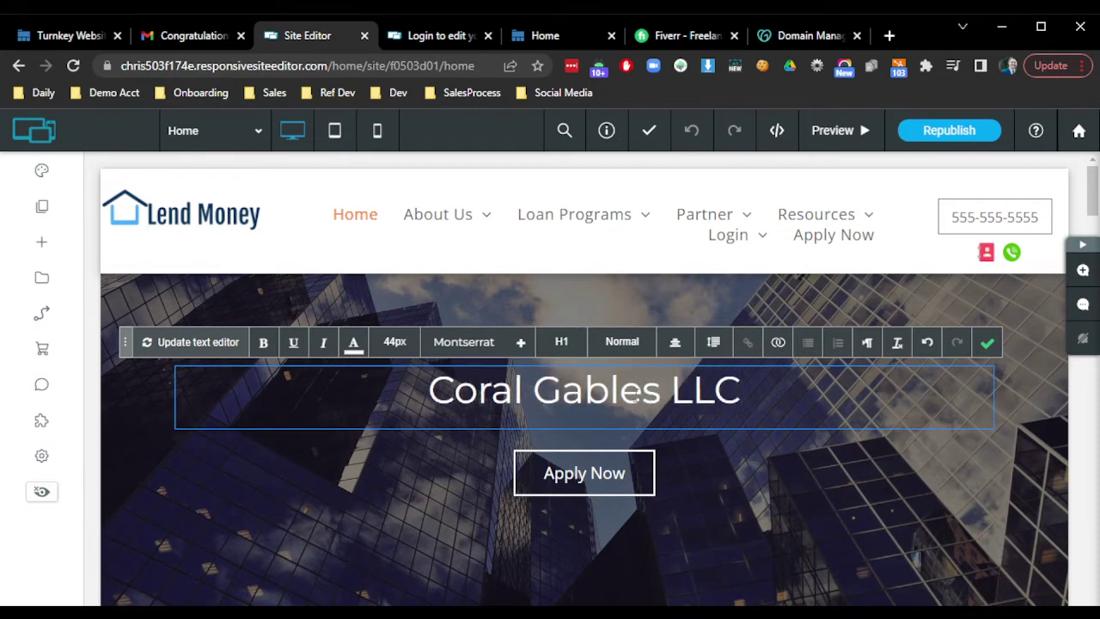
# Insert "Capital" before "LLC" in the home page banner heading and confirm the text edit
pyautogui.press('Left')
pyautogui.press('Left')
pyautogui.press('Left')
pyautogui.write('Capital')
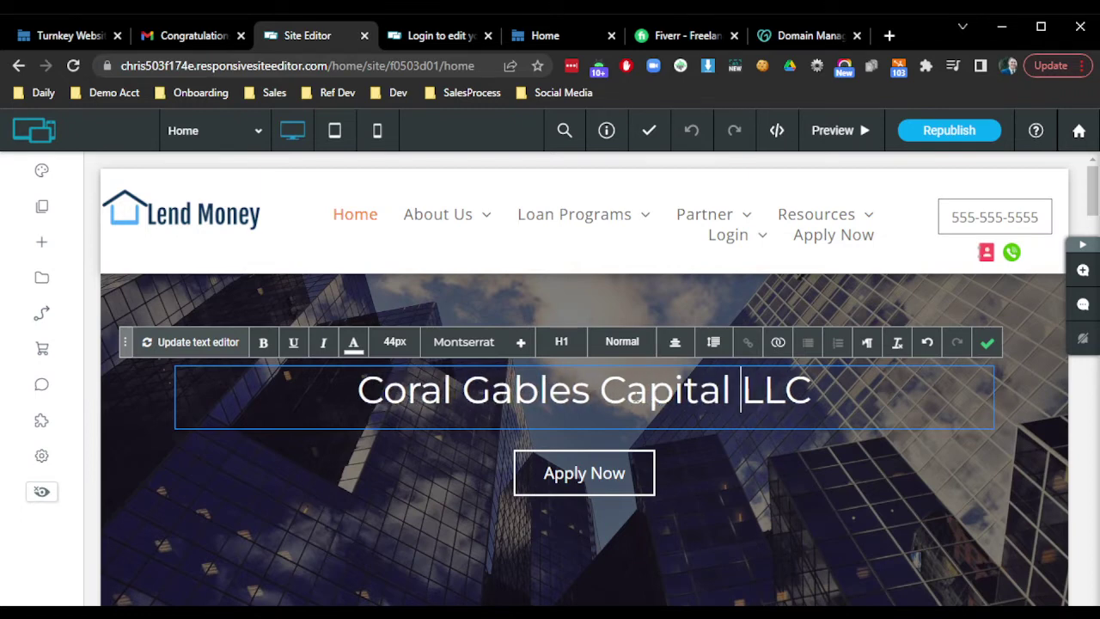
pyautogui.click(987, 343)
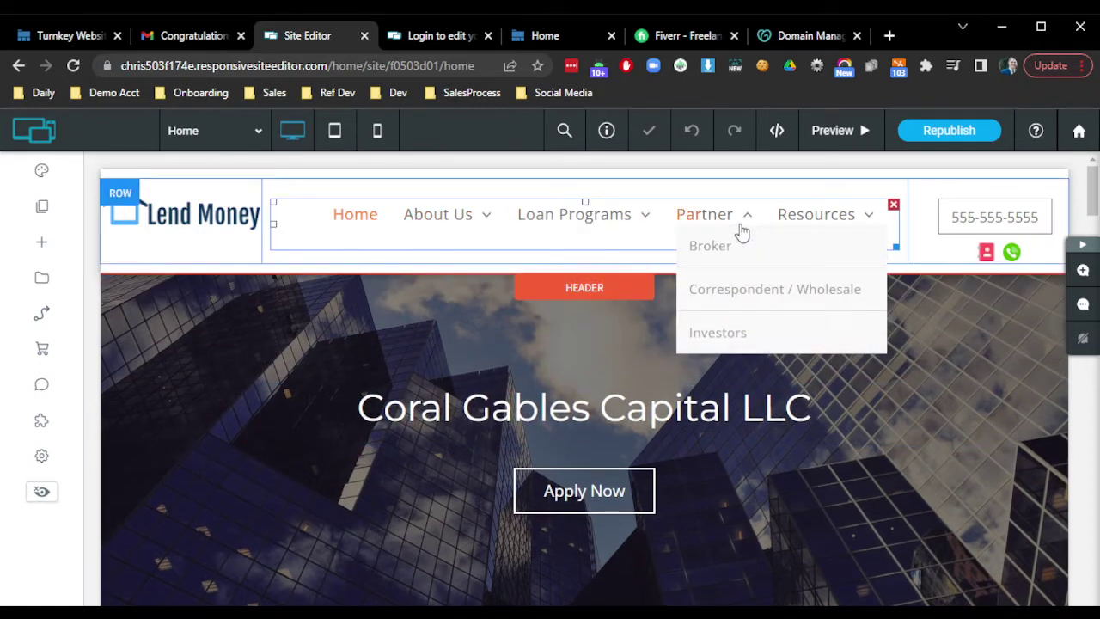
# Examine the site's list of pages and popups, and close the list
pyautogui.scroll(-5, 442, 342)
pyautogui.scroll(-1, 464, 335)
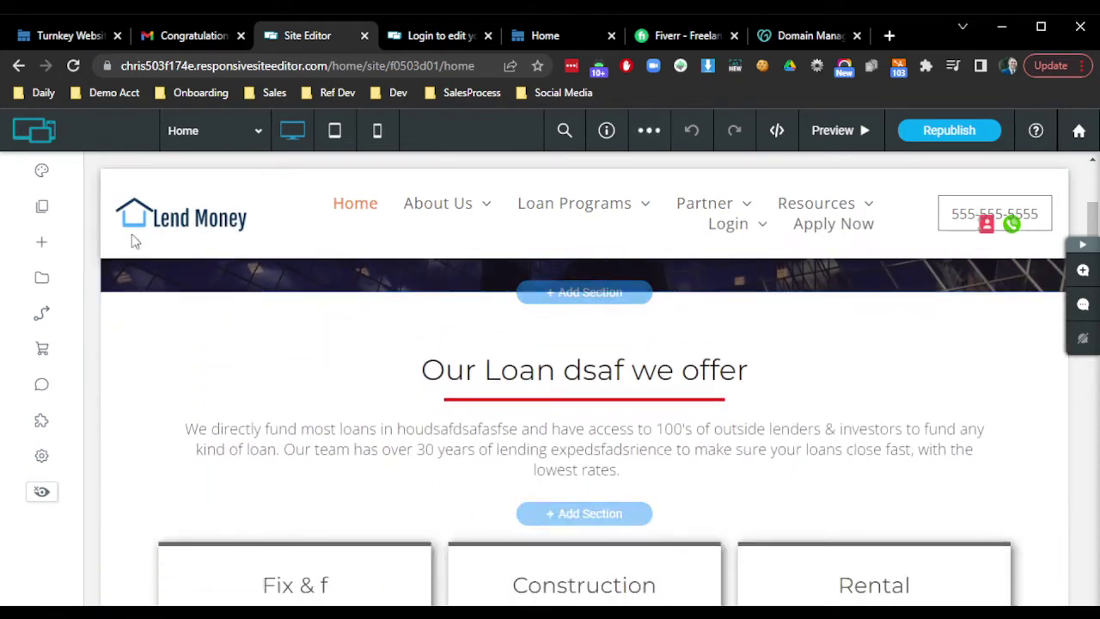
pyautogui.click(60, 213)
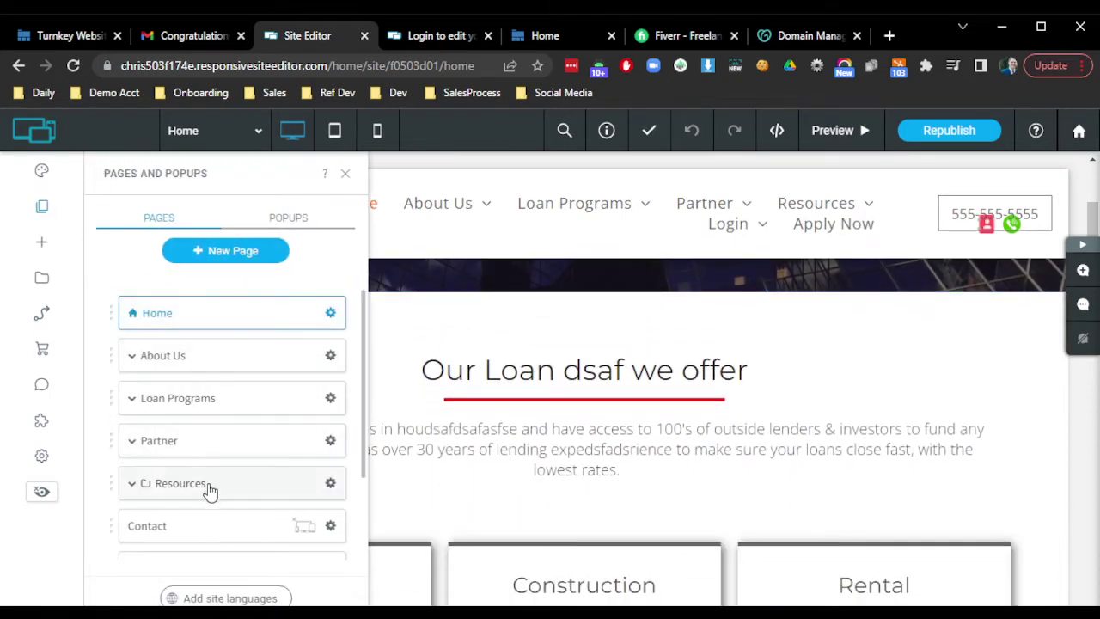
pyautogui.click(345, 173)
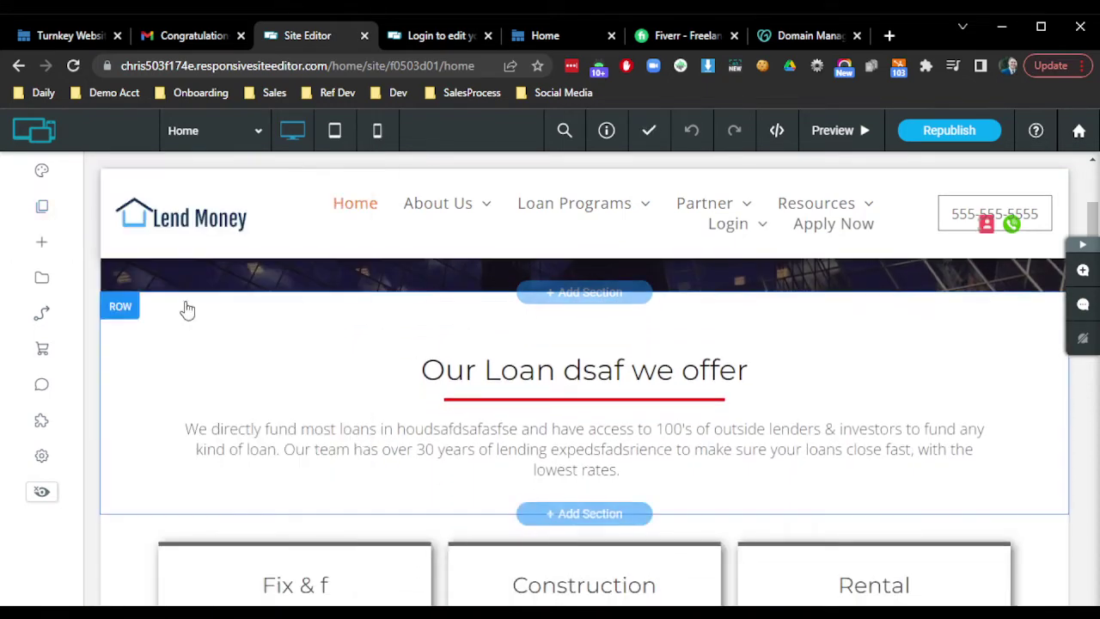
# Insert "fdsaf" after "Up to 100% of" in the first loan card and review the edited home page
pyautogui.scroll(-5, 421, 395)
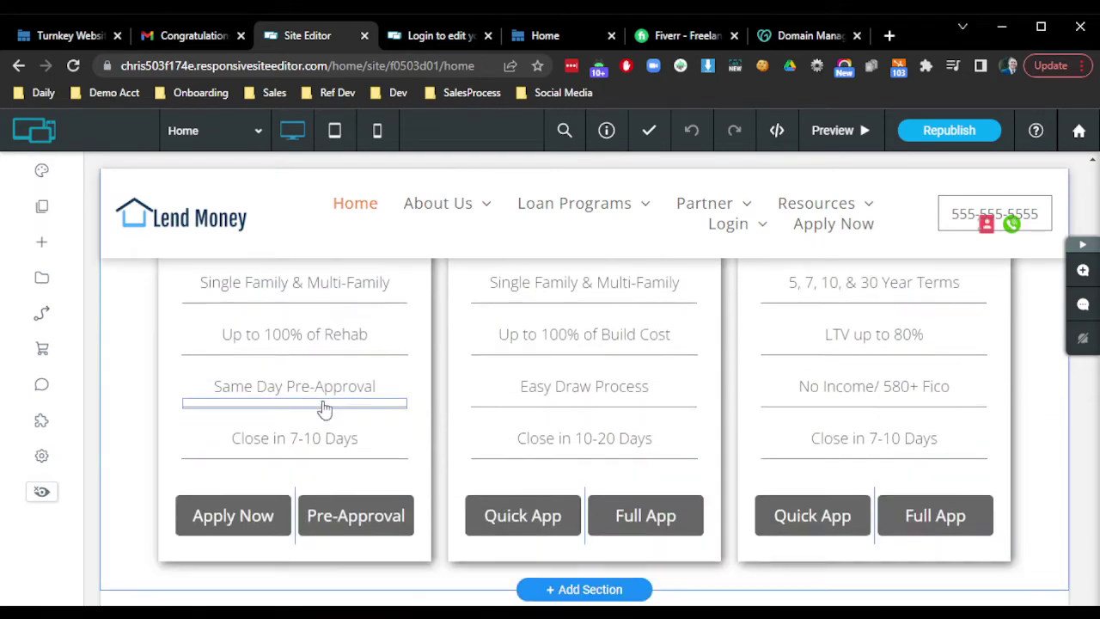
pyautogui.click(271, 335)
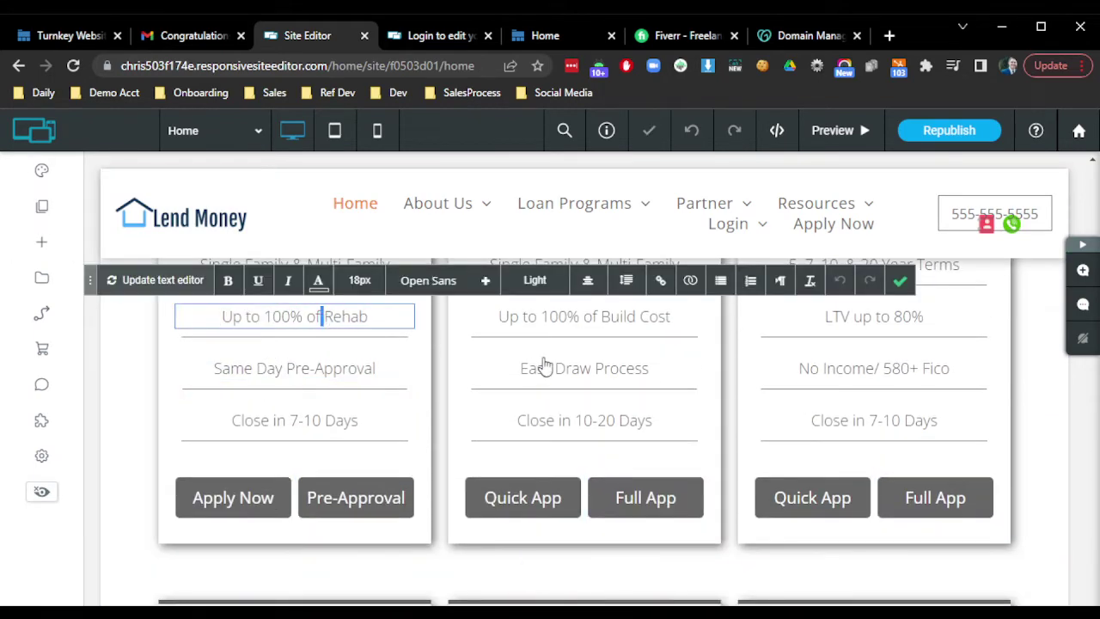
pyautogui.write('fdsaf')
pyautogui.click(900, 280)
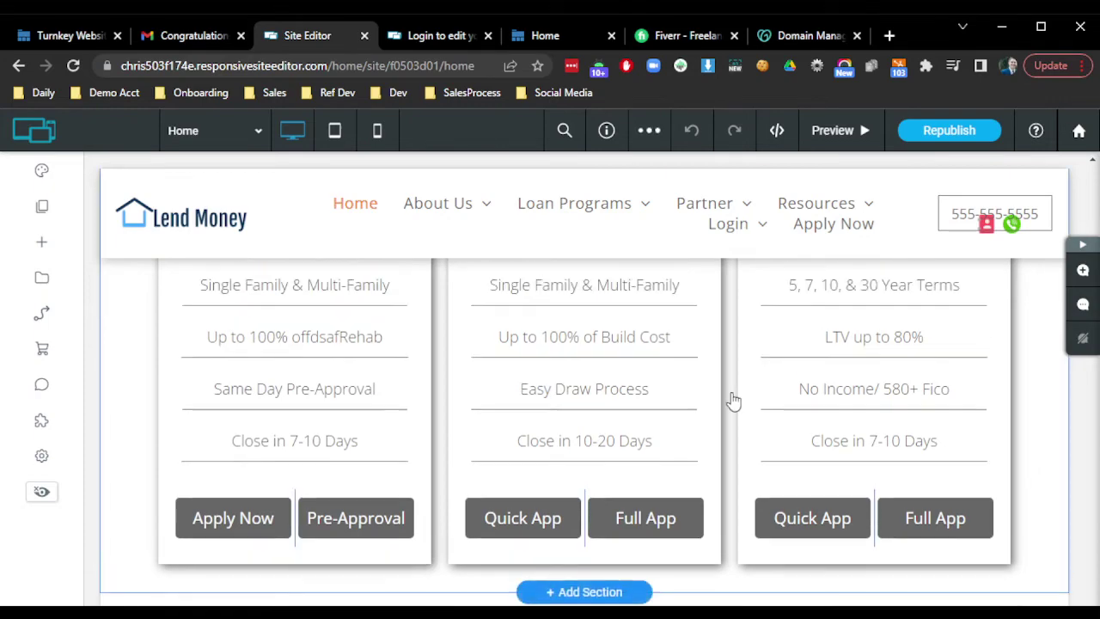
pyautogui.scroll(10, 732, 400)
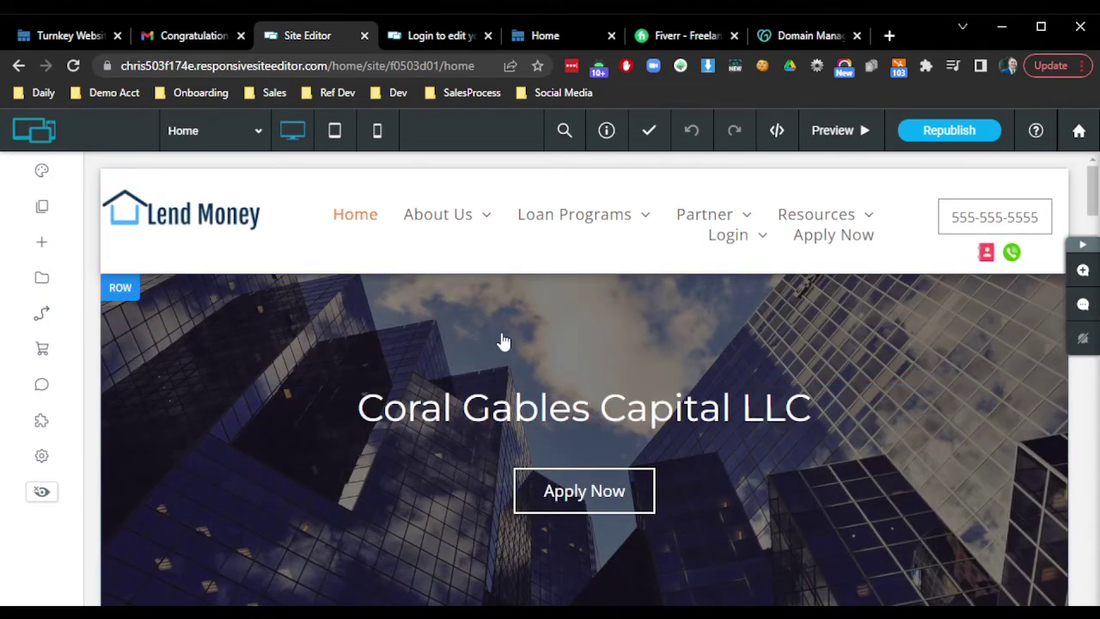
pyautogui.scroll(-8, 593, 283)
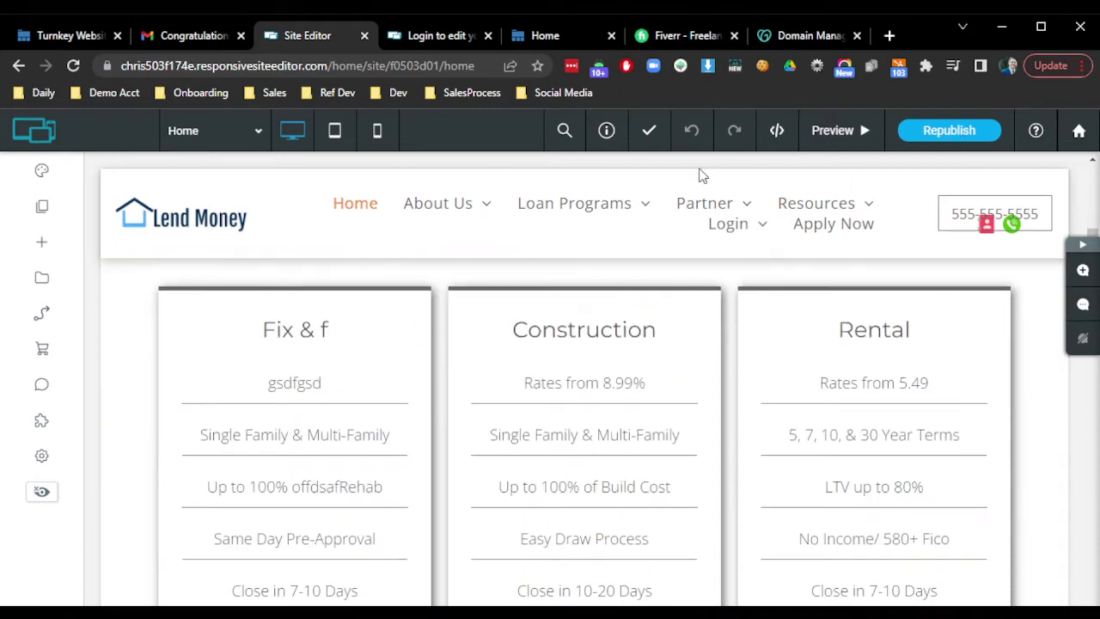
# Close the editor login page, switch to the live coralgablescapitalllc.com site, reload it, and check its banner heading
pyautogui.middleClick(427, 42)
pyautogui.click(421, 38)
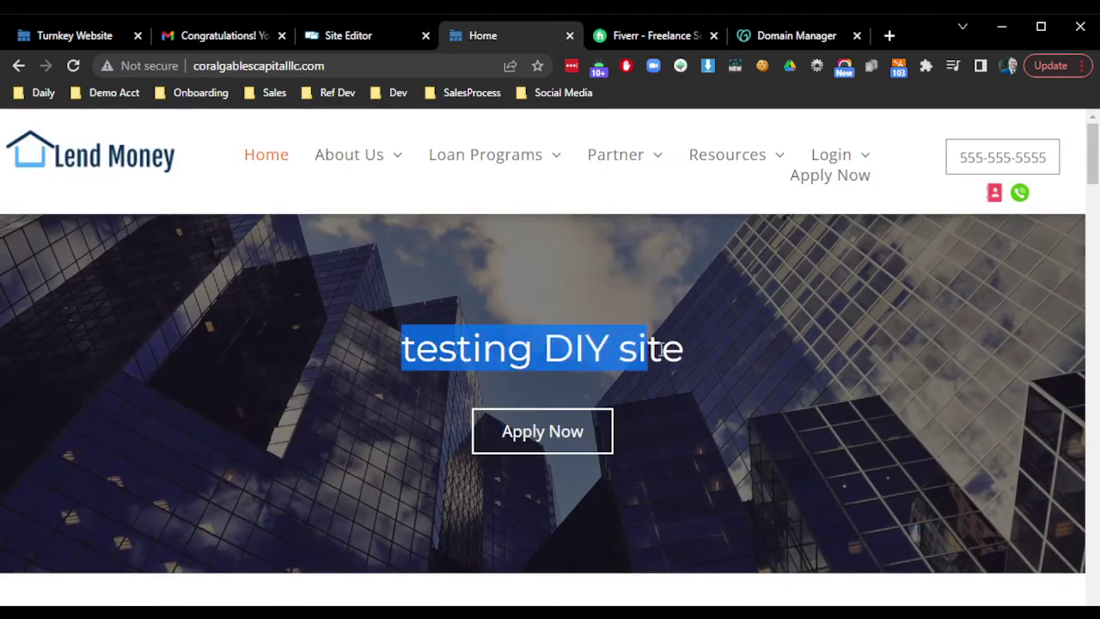
pyautogui.click(74, 66)
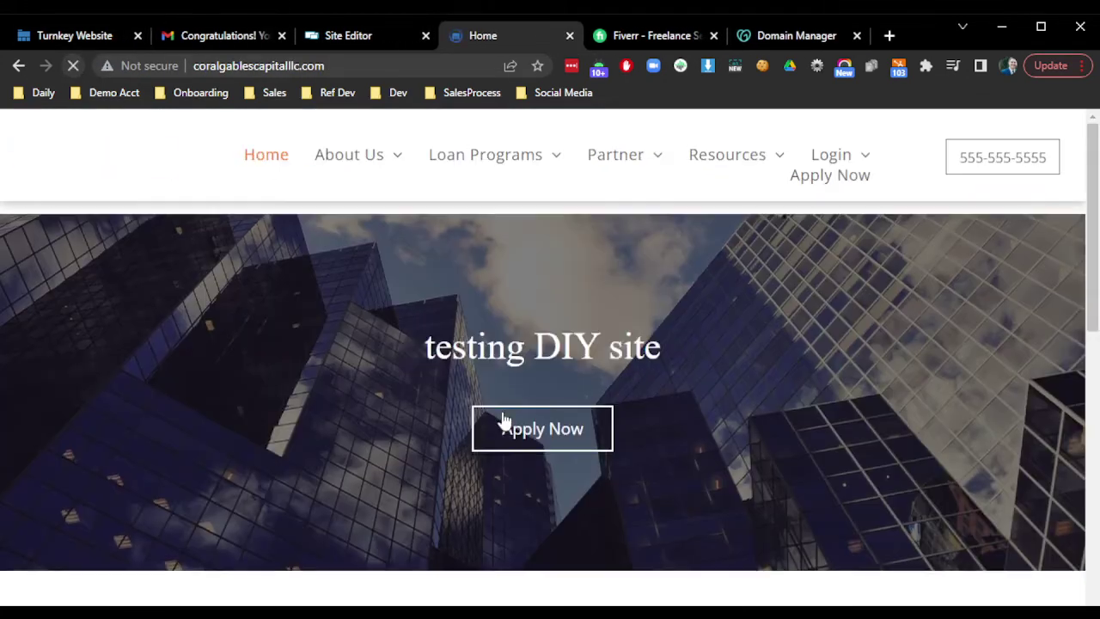
pyautogui.moveTo(481, 354); pyautogui.dragTo(683, 335)
pyautogui.click(367, 356)
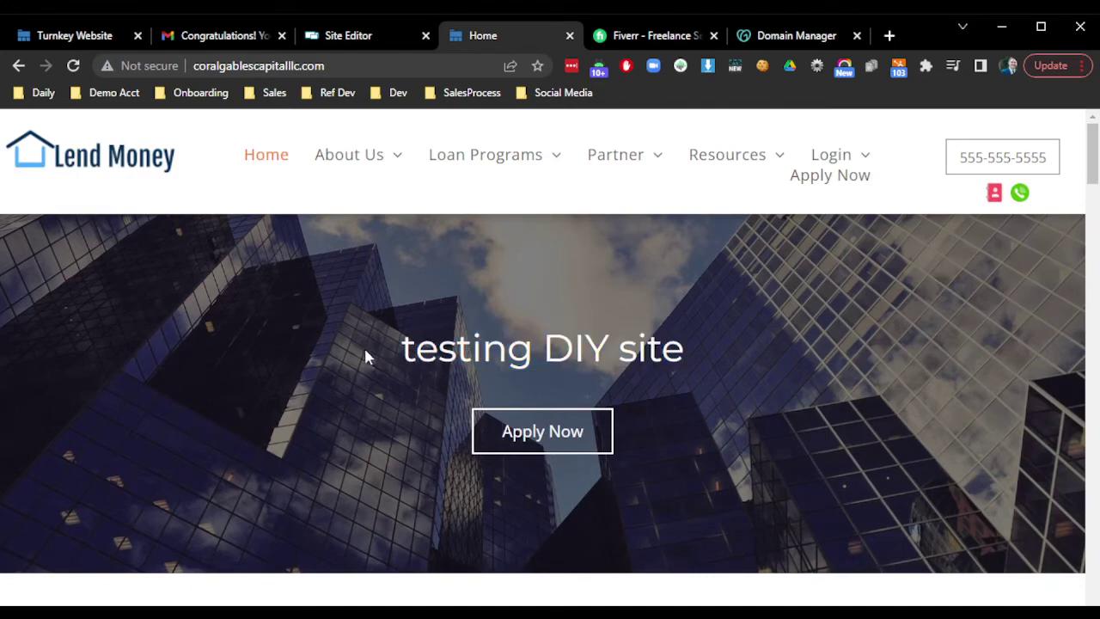
pyautogui.moveTo(366, 356); pyautogui.dragTo(725, 342)
pyautogui.click(508, 338)
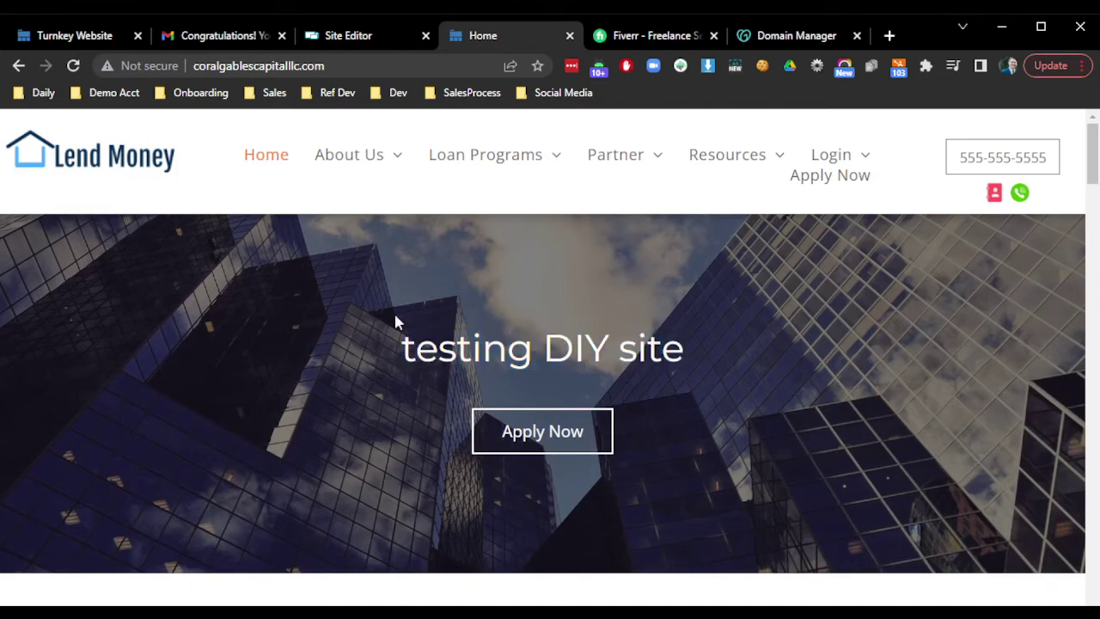
# Return to the site editor, republish the site with the latest changes, and dismiss the publishing dialog
pyautogui.click(371, 33)
pyautogui.scroll(8, 752, 379)
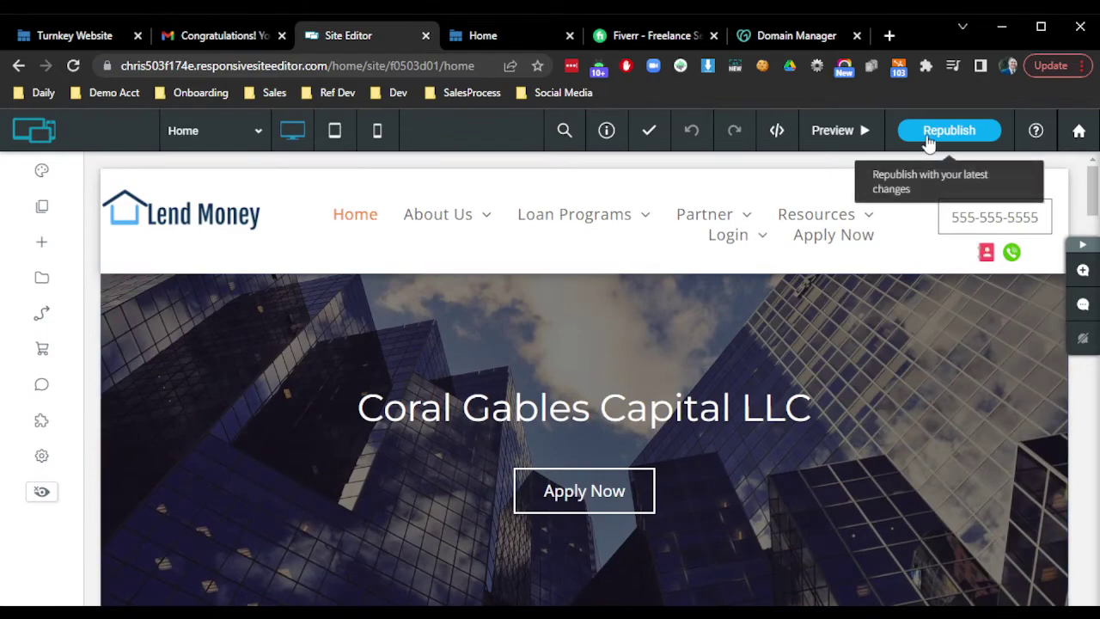
pyautogui.click(956, 142)
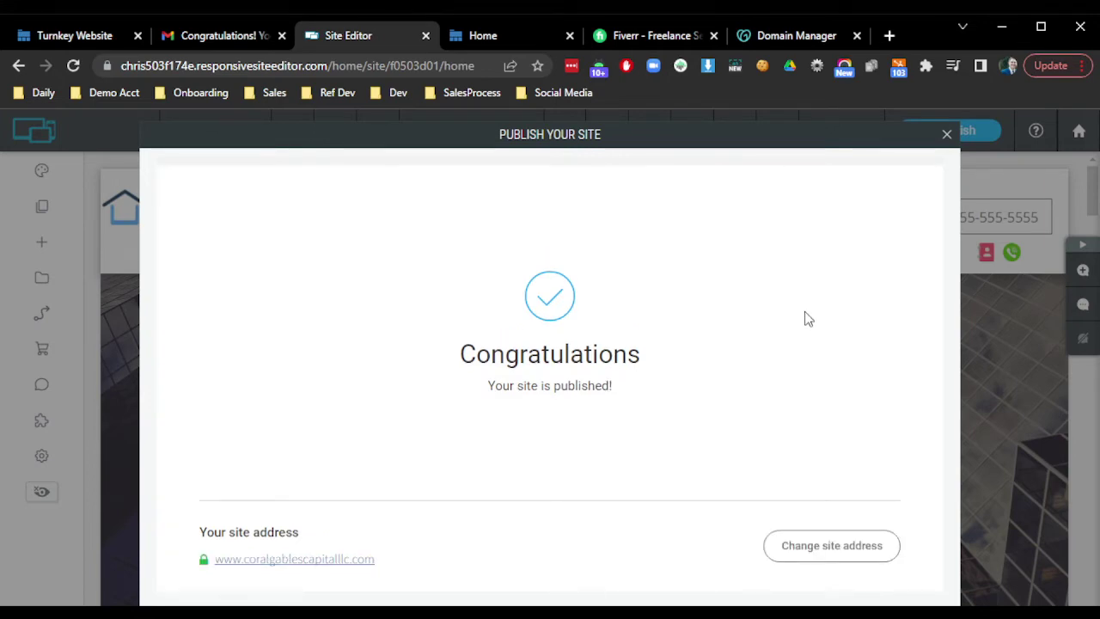
pyautogui.click(947, 134)
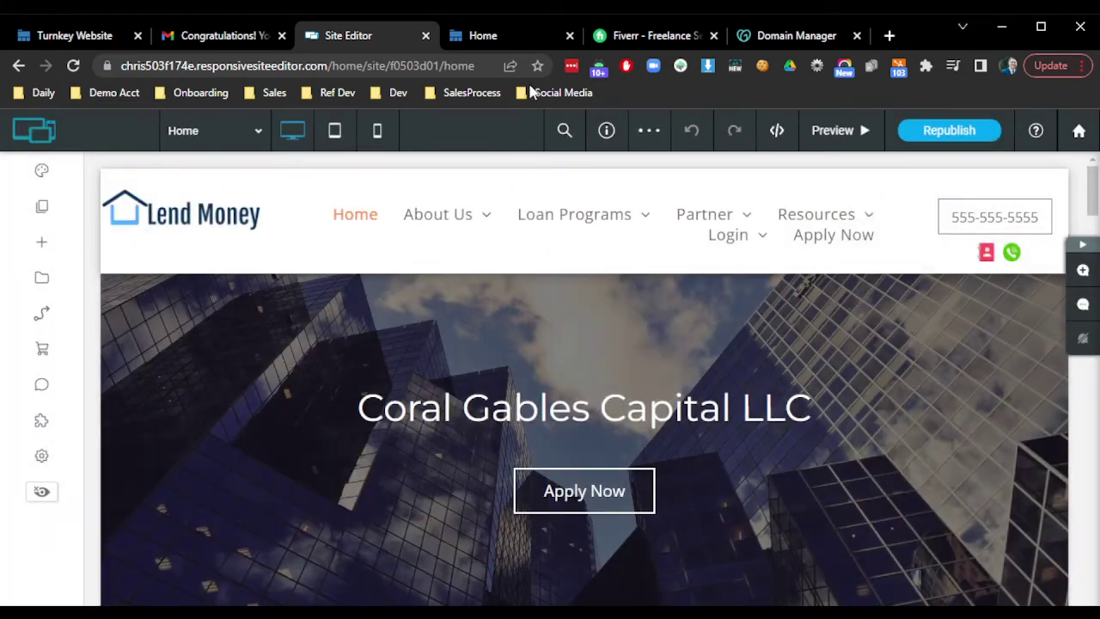
# Reload the live site, check its banner heading, and visit the Apply Now page before returning to Home
pyautogui.click(490, 35)
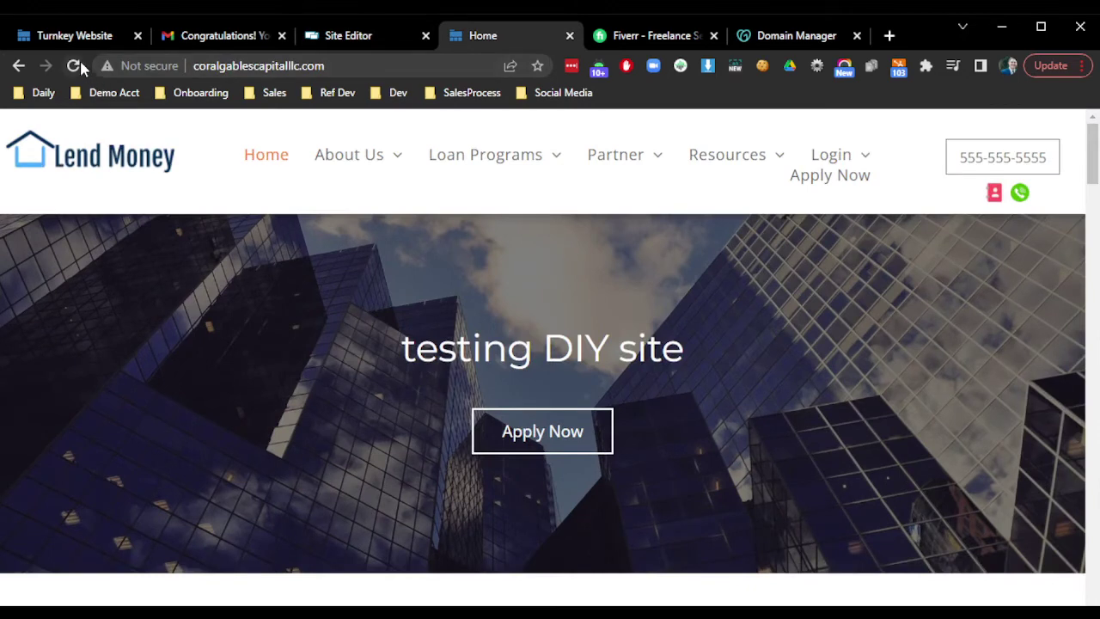
pyautogui.click(74, 65)
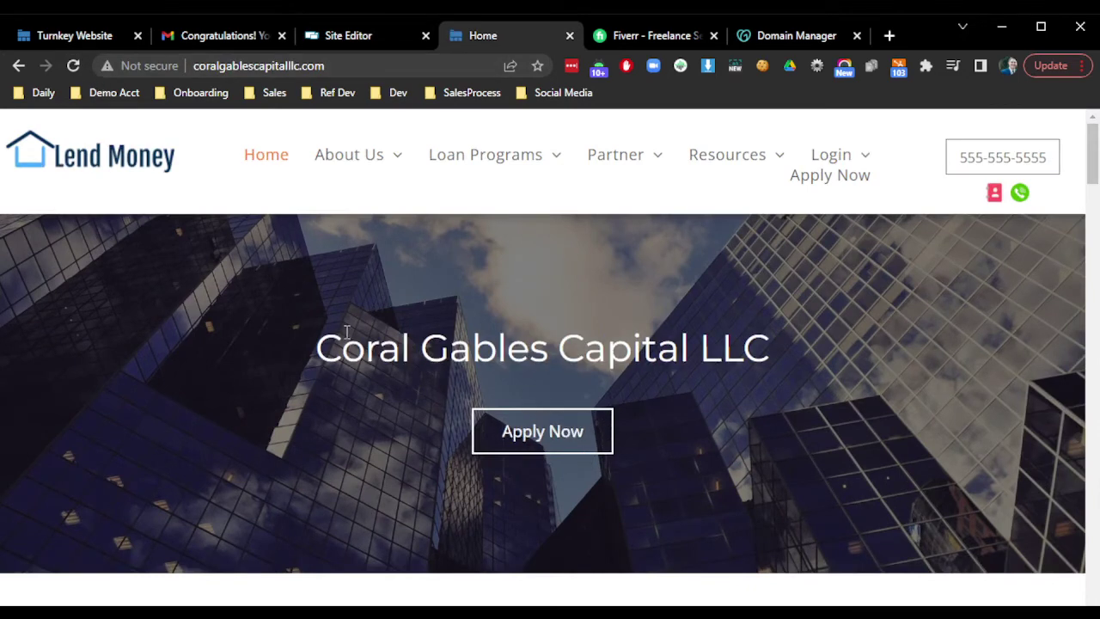
pyautogui.moveTo(314, 344); pyautogui.dragTo(785, 371)
pyautogui.click(568, 432)
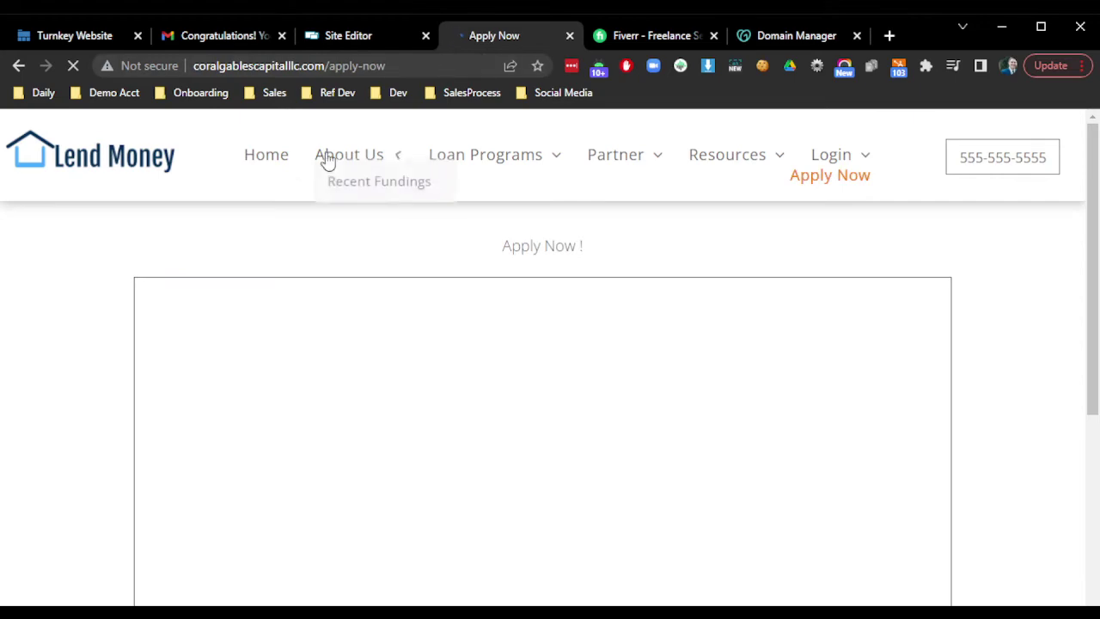
pyautogui.click(274, 156)
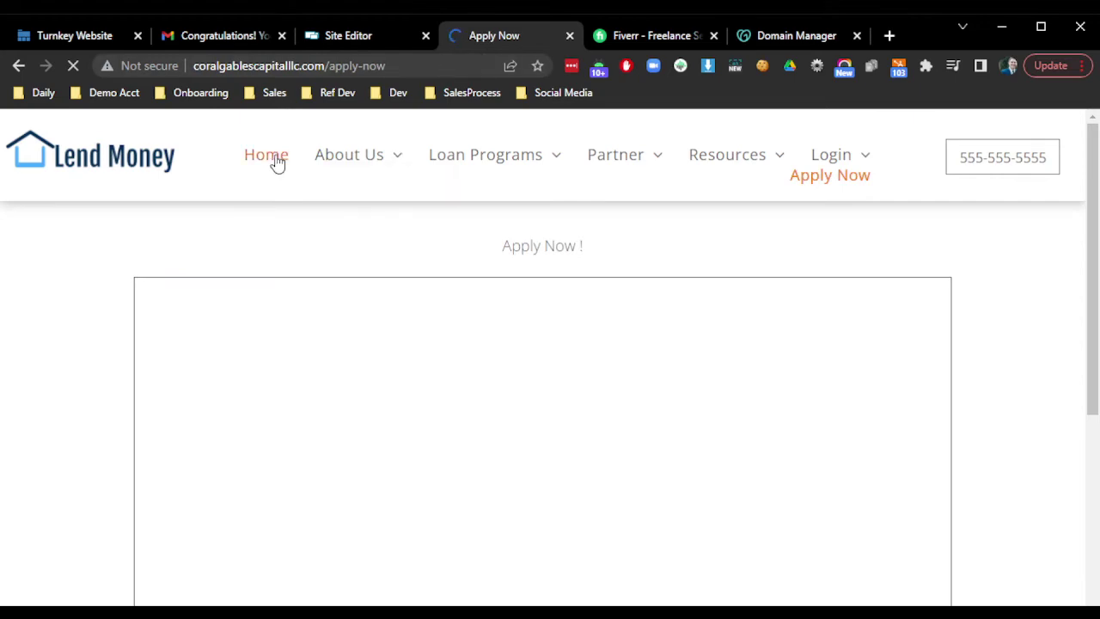
# Switch back to the site editor and look over the header navigation on the home page
pyautogui.click(335, 39)
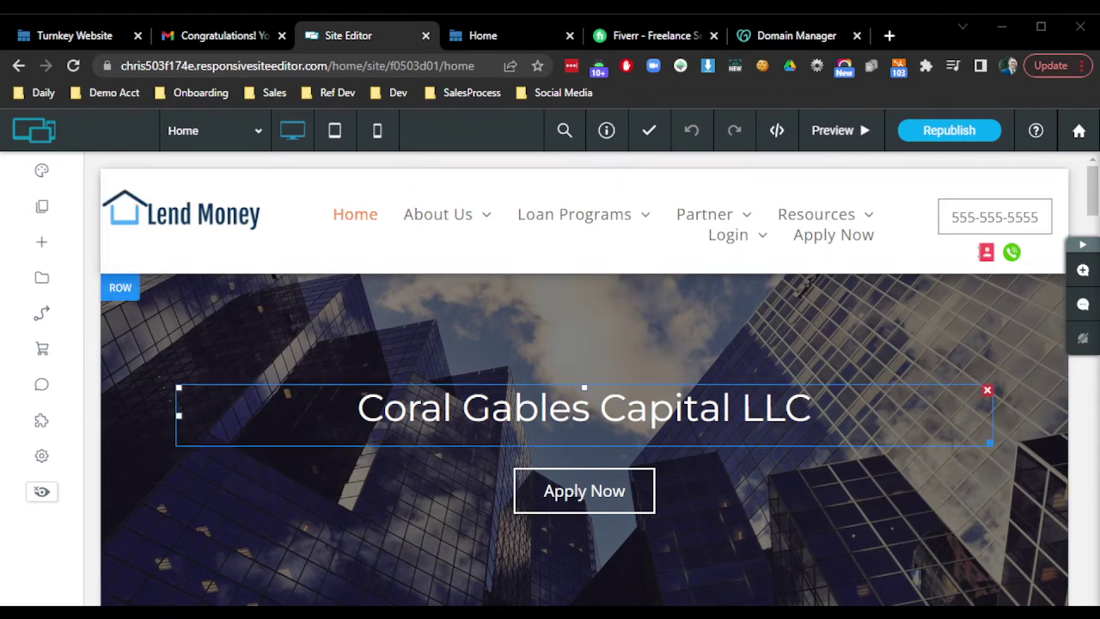
pyautogui.click(834, 234)
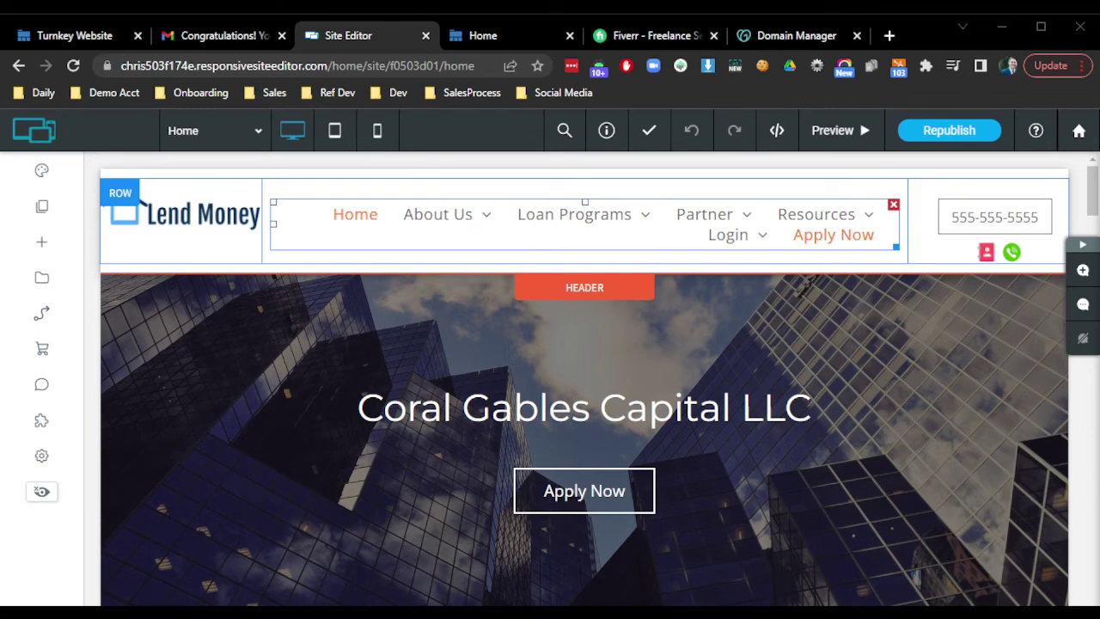
pyautogui.moveTo(704, 214)
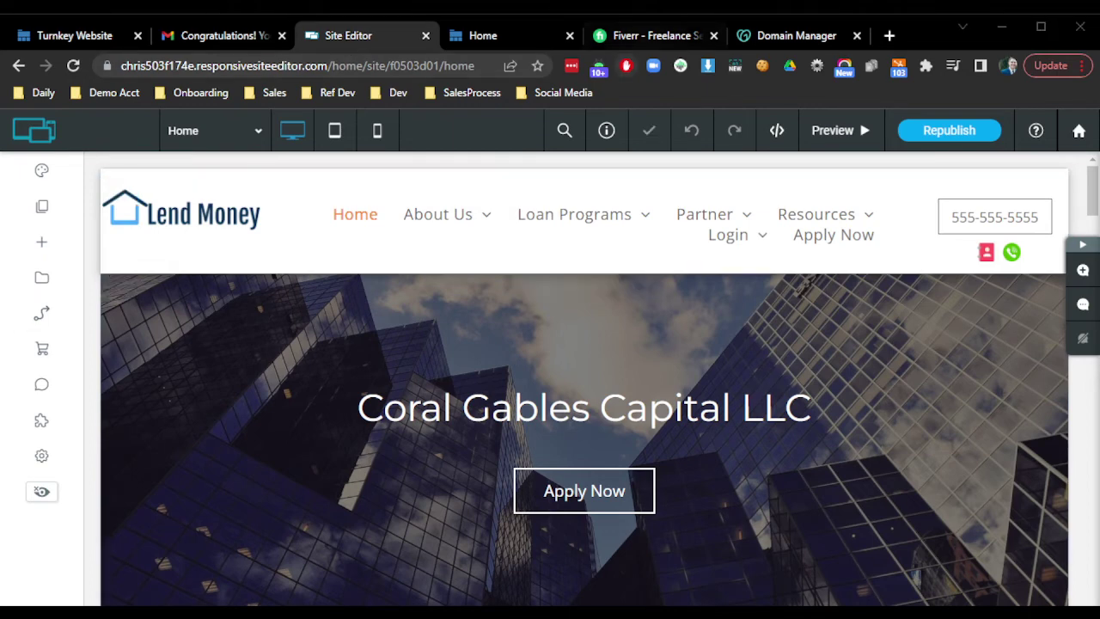
# Switch to the Fiverr site and read its web address and the freelance services headline
pyautogui.click(636, 36)
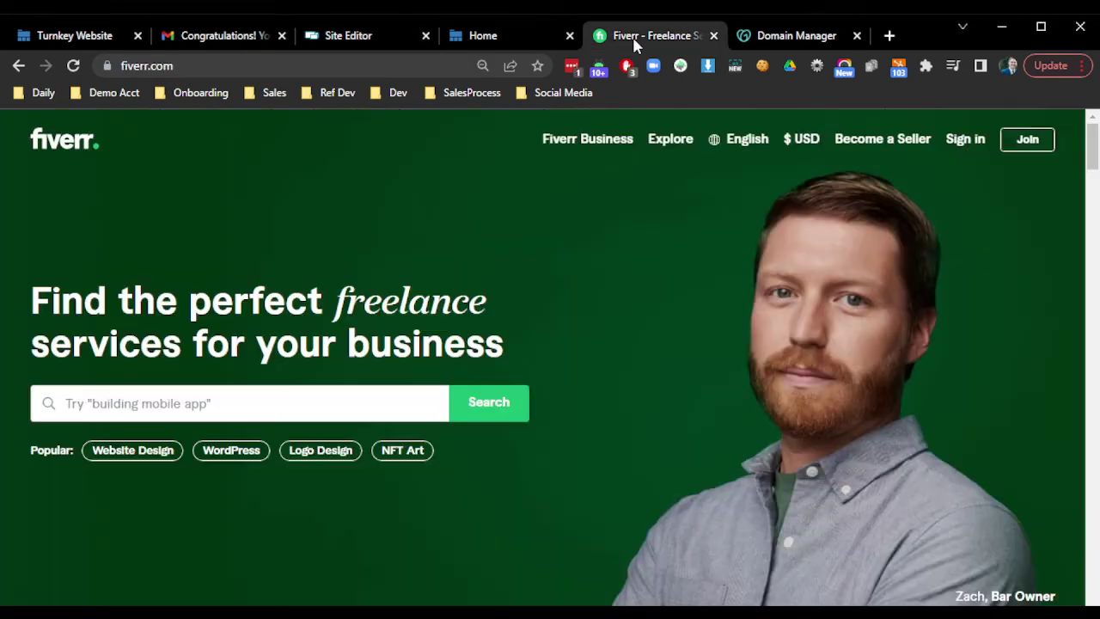
pyautogui.click(167, 67)
pyautogui.press('End')
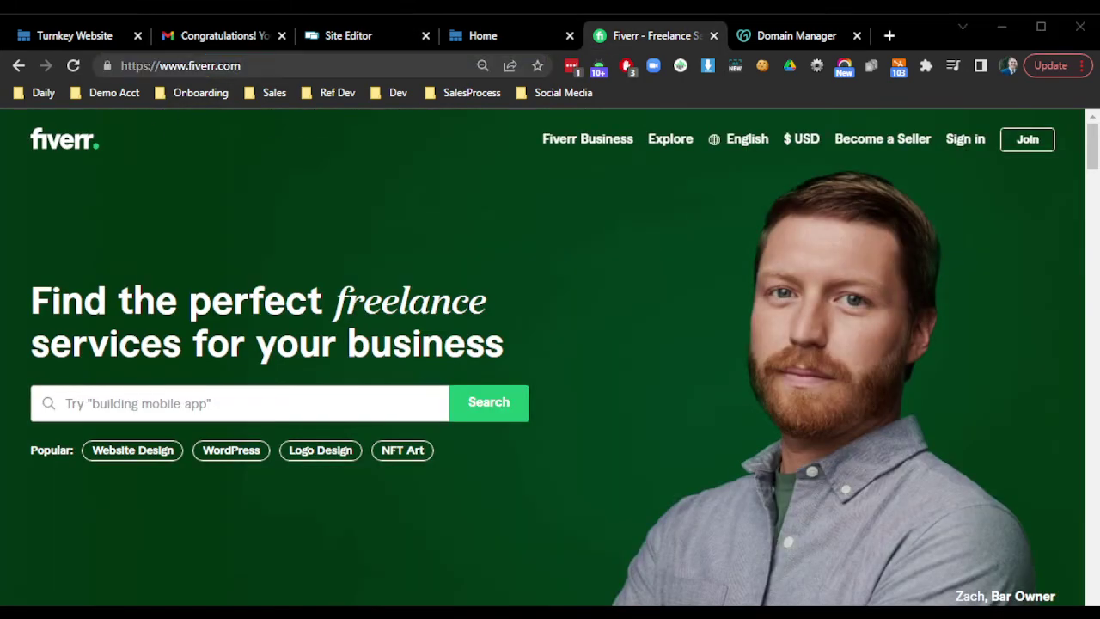
pyautogui.moveTo(31, 301); pyautogui.dragTo(533, 340)
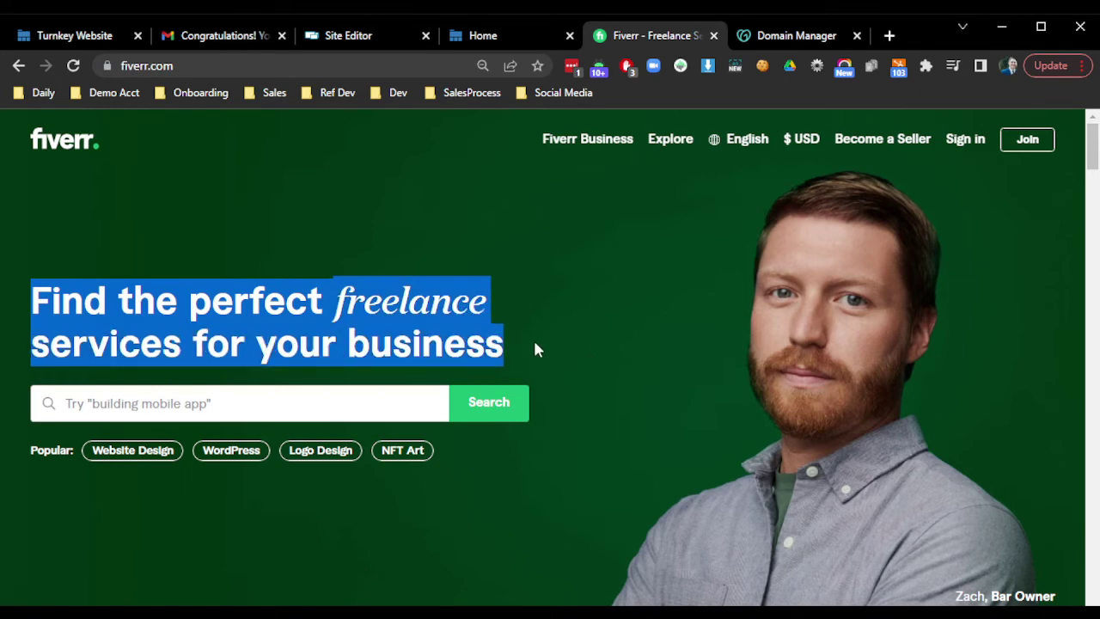
pyautogui.click(533, 340)
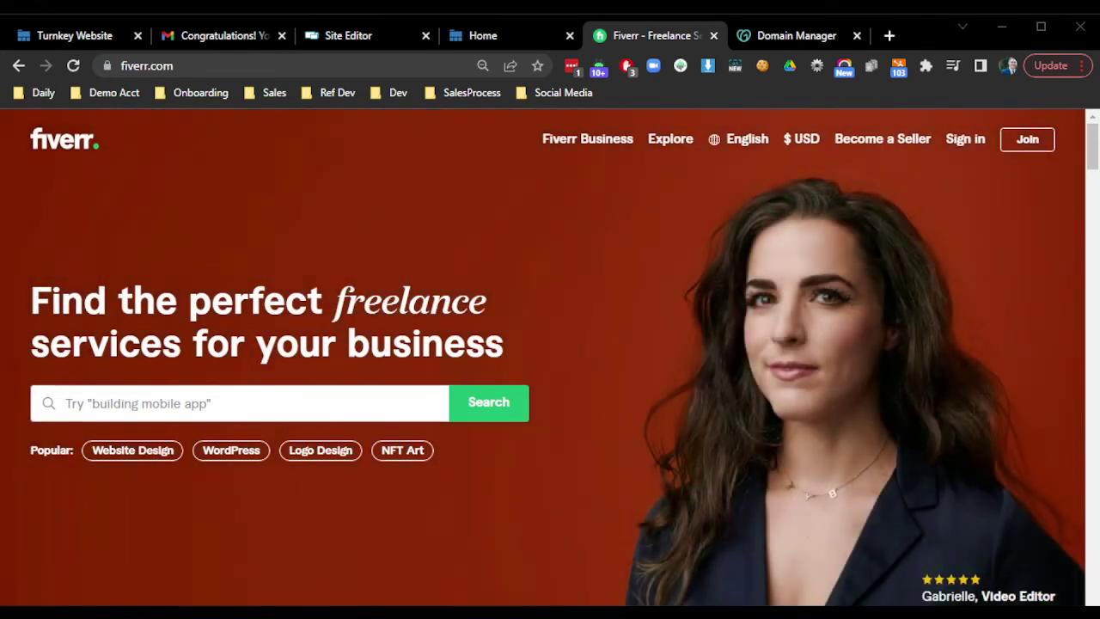
# Search Fiverr for "duda website builder"
pyautogui.click(236, 395)
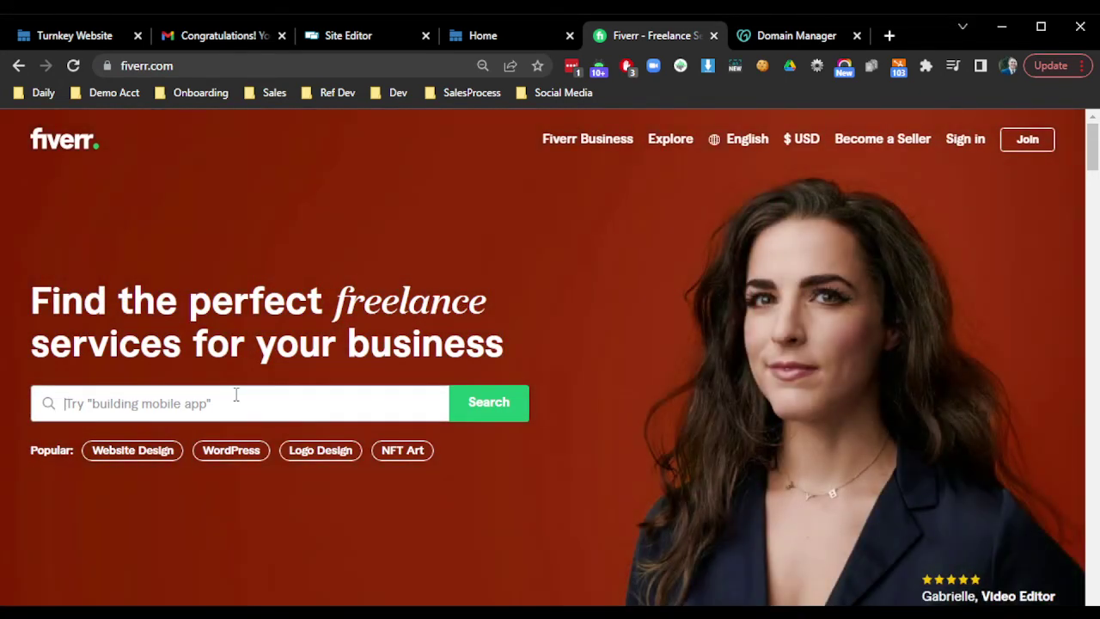
pyautogui.write('du')
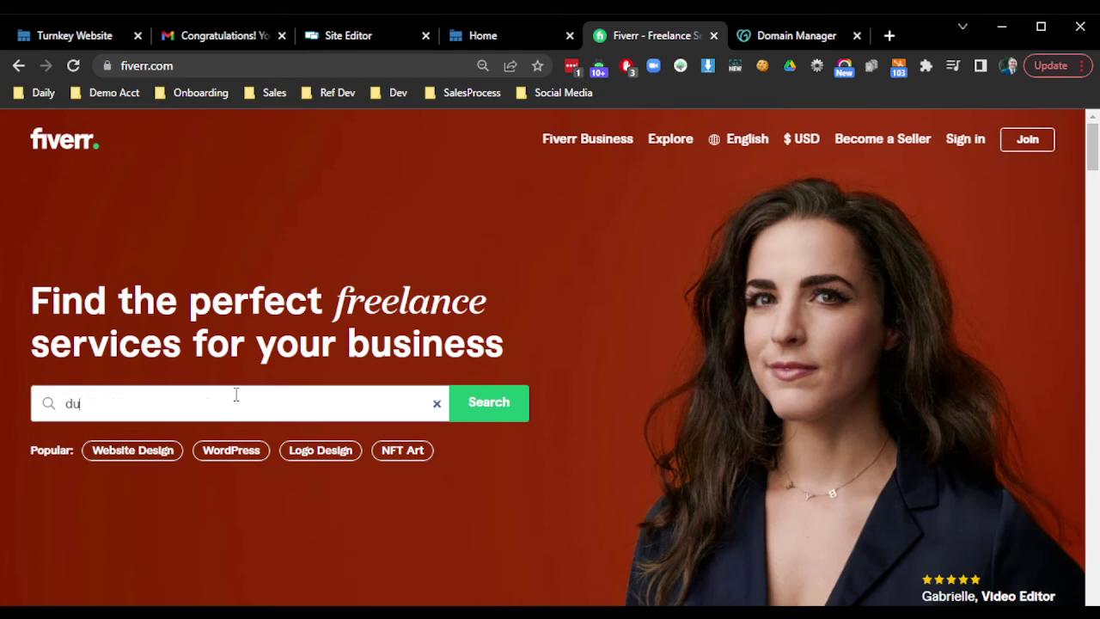
pyautogui.write('da website bui')
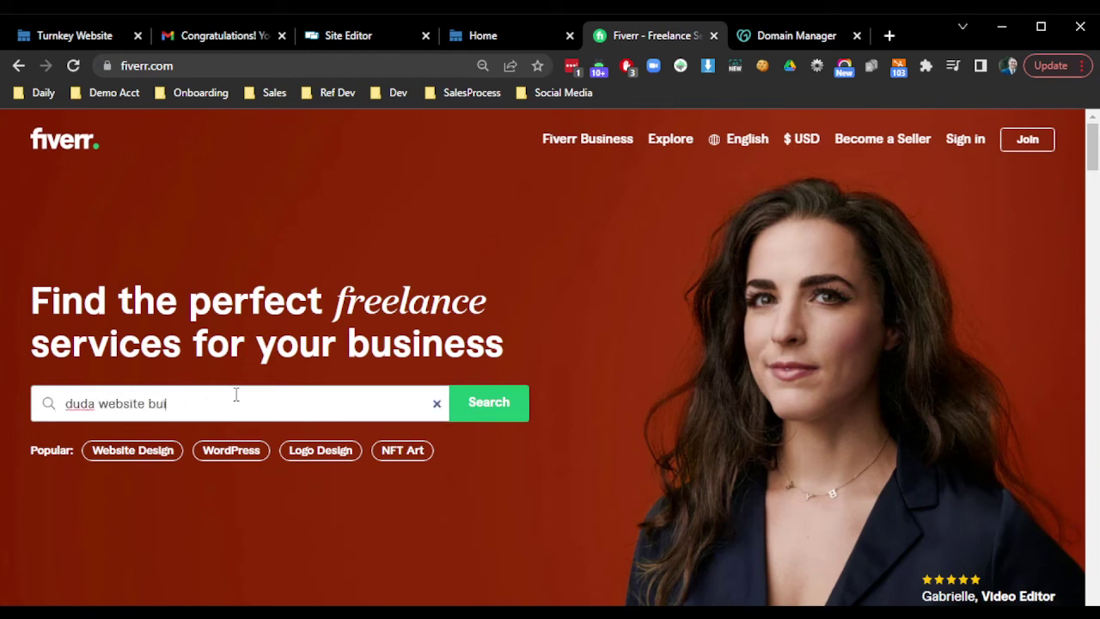
pyautogui.write('lder')
pyautogui.press('Return')
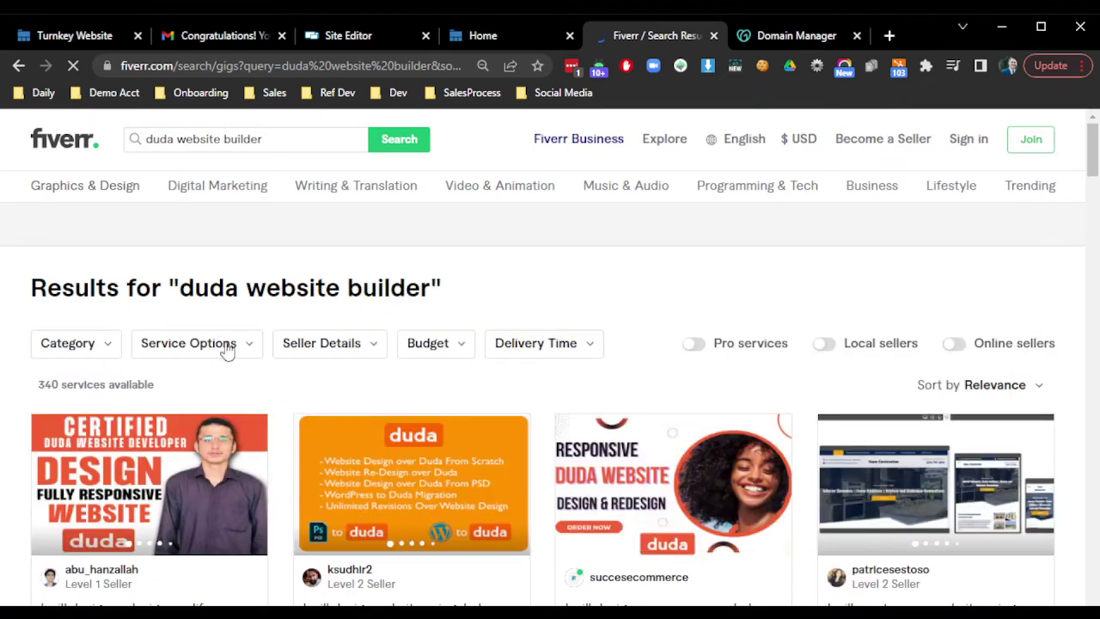
# Examine the number of services and the freelancer offers in the search results, and return to the live coralgablescapitalllc.com site
pyautogui.moveTo(43, 392); pyautogui.dragTo(211, 388)
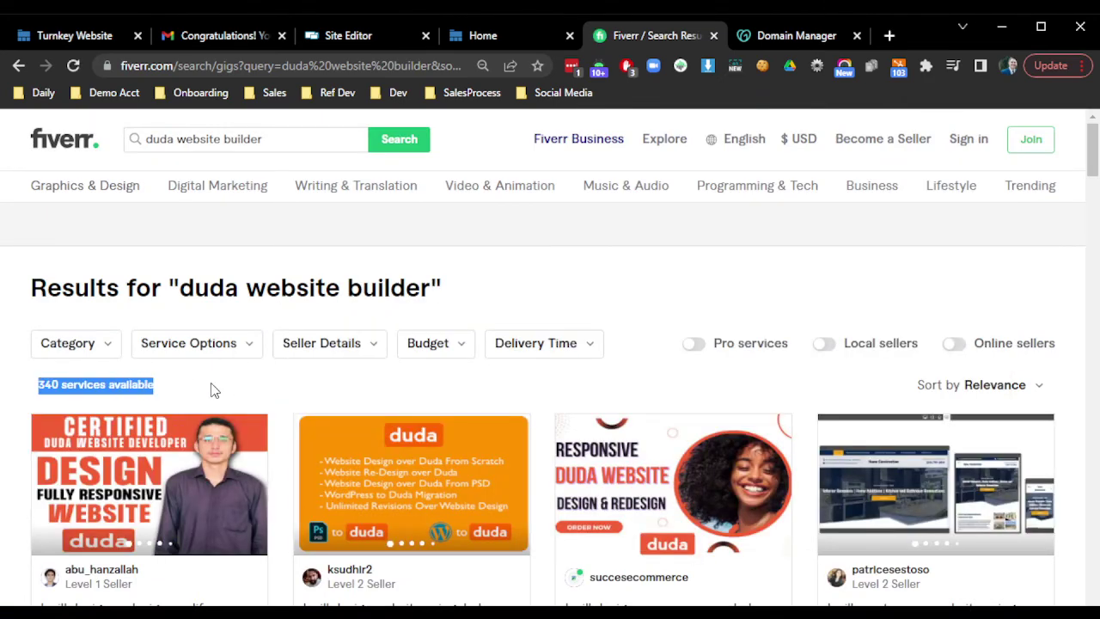
pyautogui.click(256, 384)
pyautogui.scroll(-2, 298, 378)
pyautogui.scroll(-9, 283, 383)
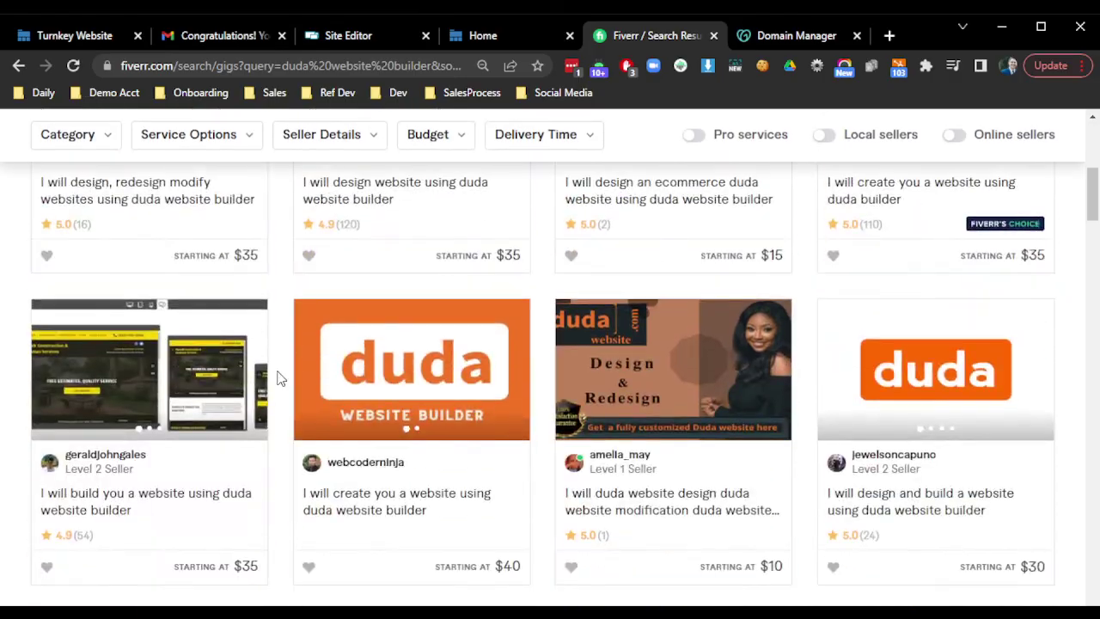
pyautogui.scroll(-15, 275, 398)
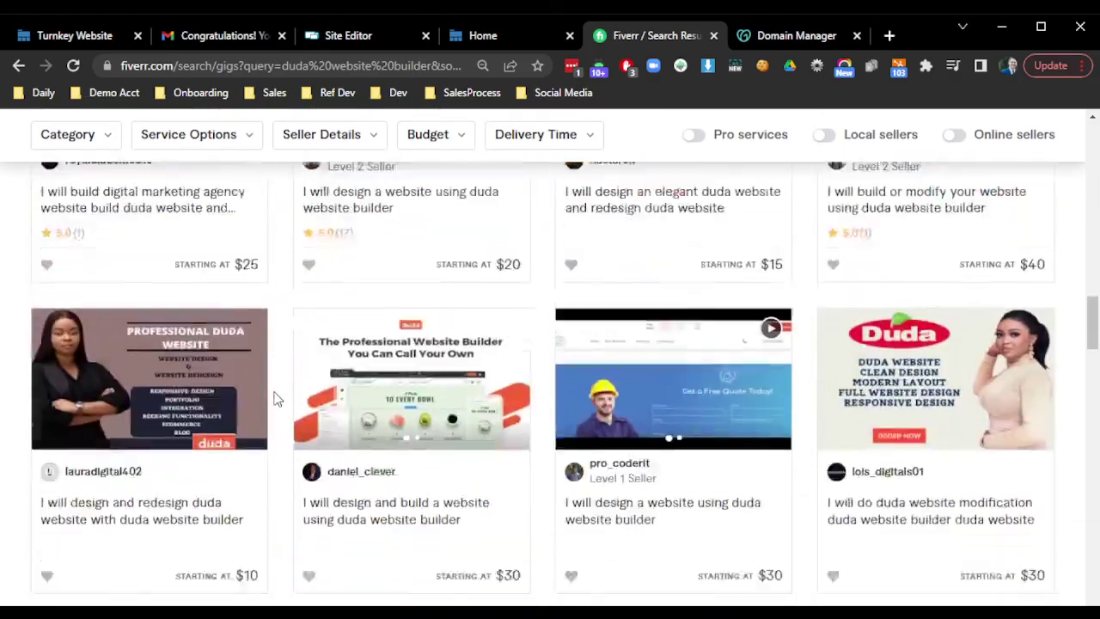
pyautogui.scroll(20, 275, 395)
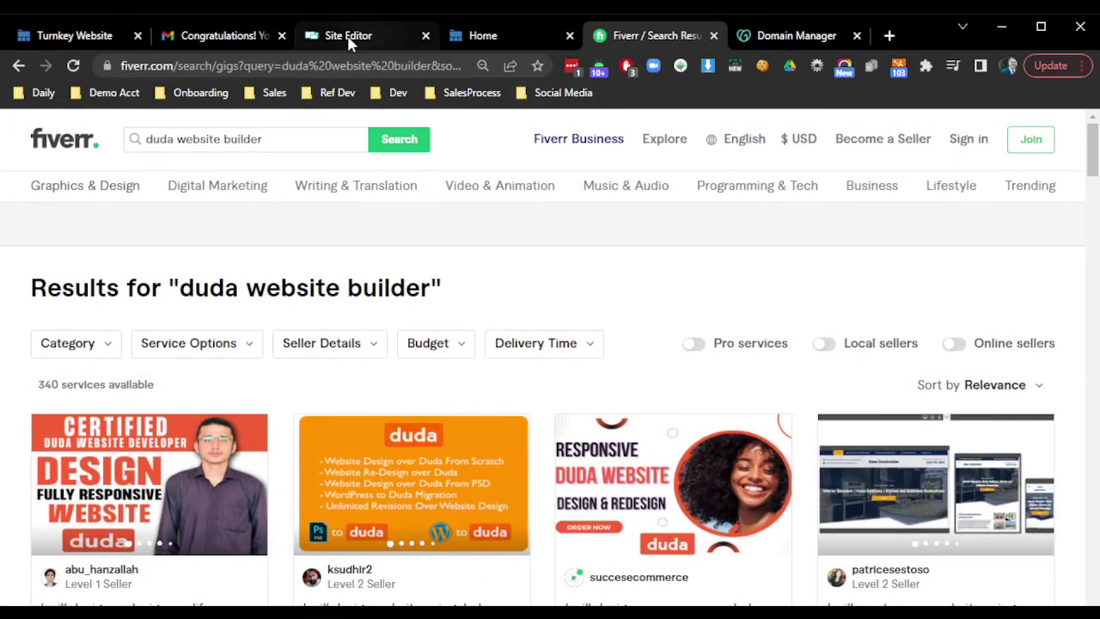
pyautogui.click(521, 43)
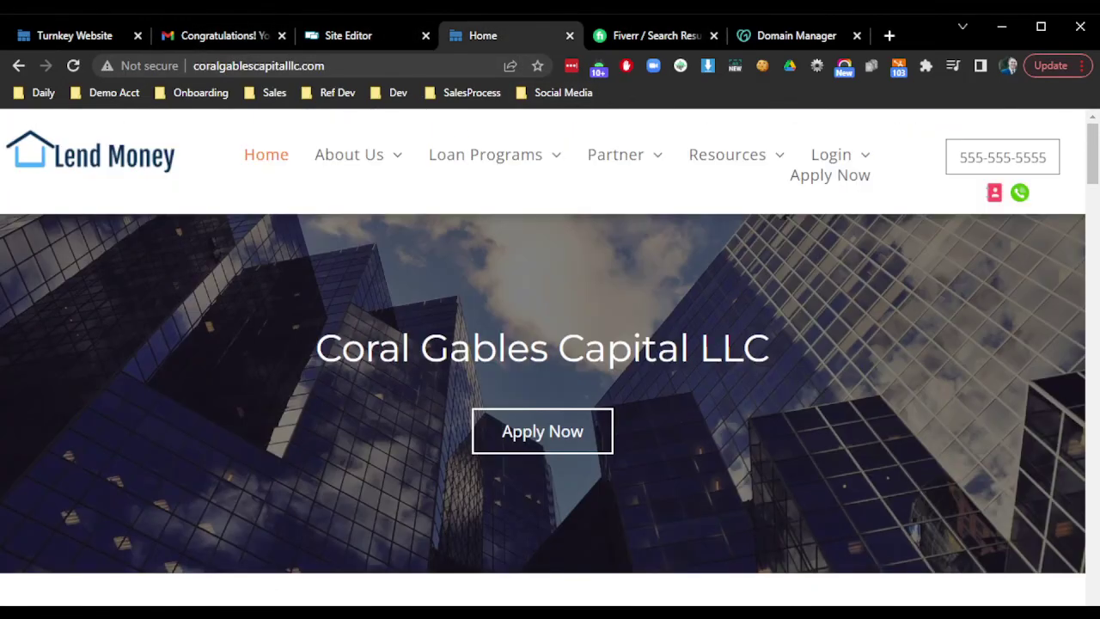